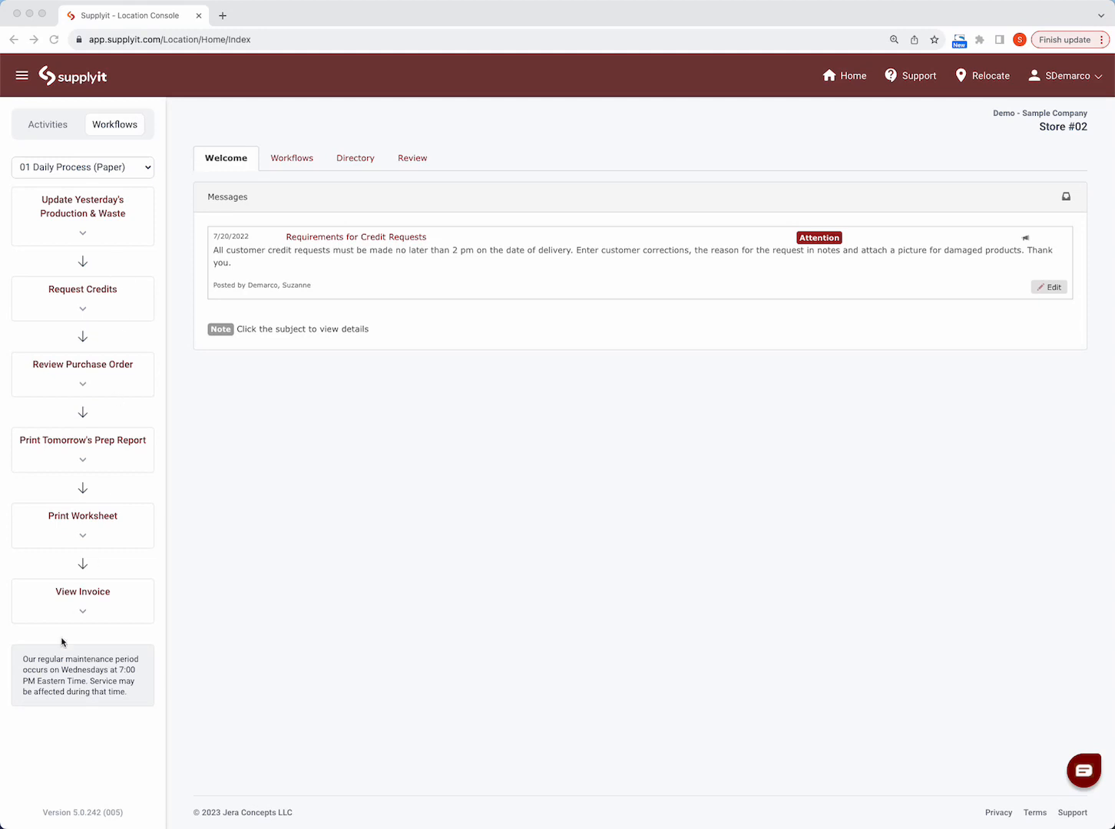
- Switch the displayed workflow to 02 Add/Update Orders & Templates
{"action": "left_click", "coordinate": [138, 168]}
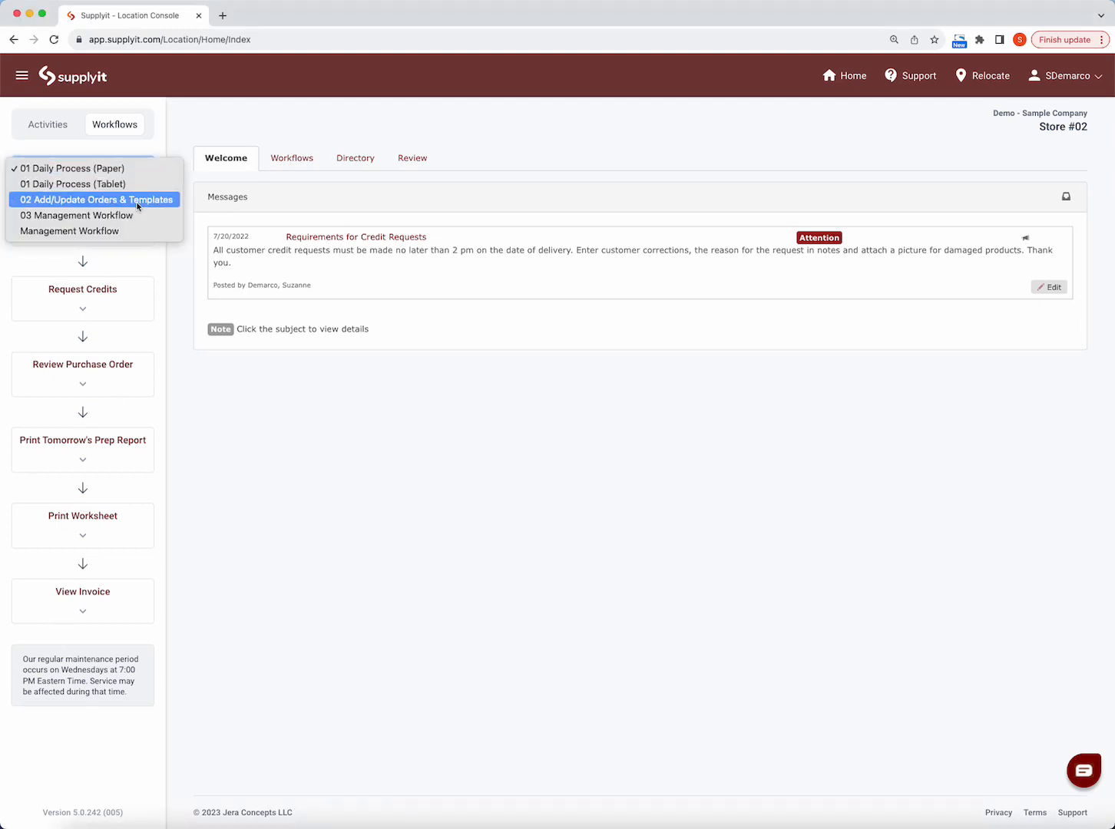
{"action": "left_click", "coordinate": [138, 201]}
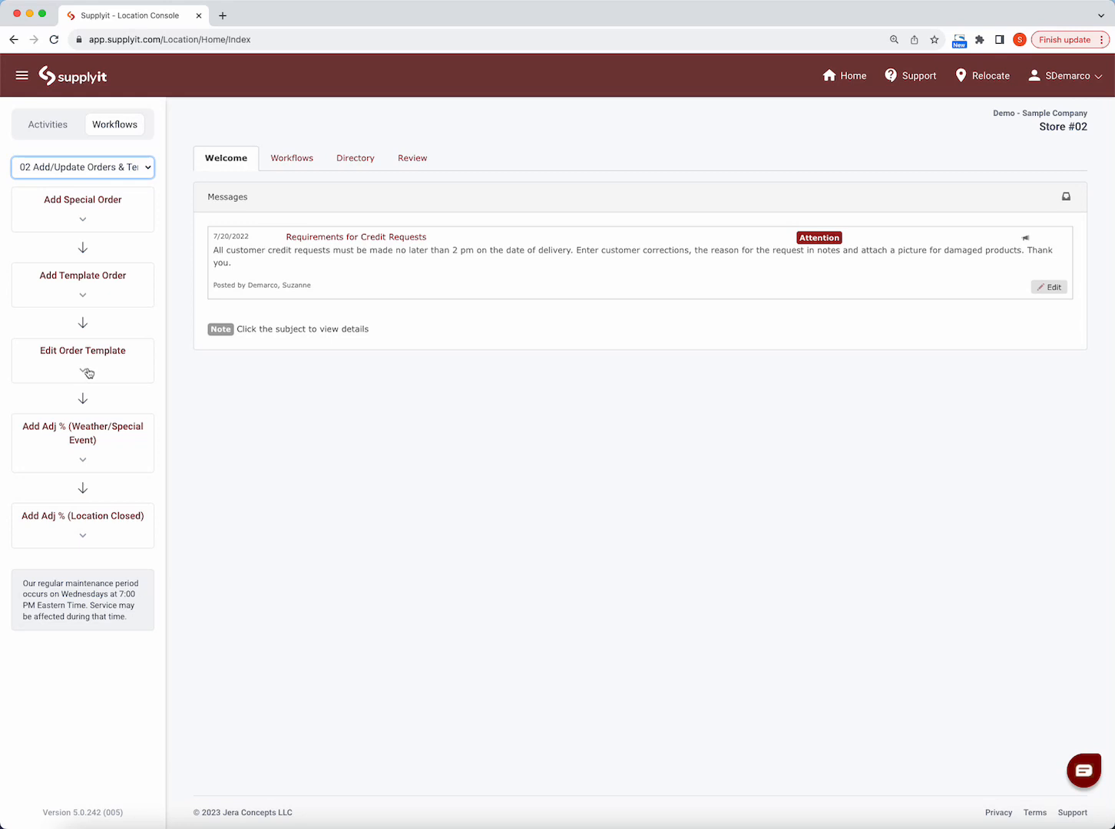
- Open the Production Facility order template for the Production 01 shift for editing from the Orders activity
{"action": "left_click", "coordinate": [52, 128]}
{"action": "left_click", "coordinate": [71, 198]}
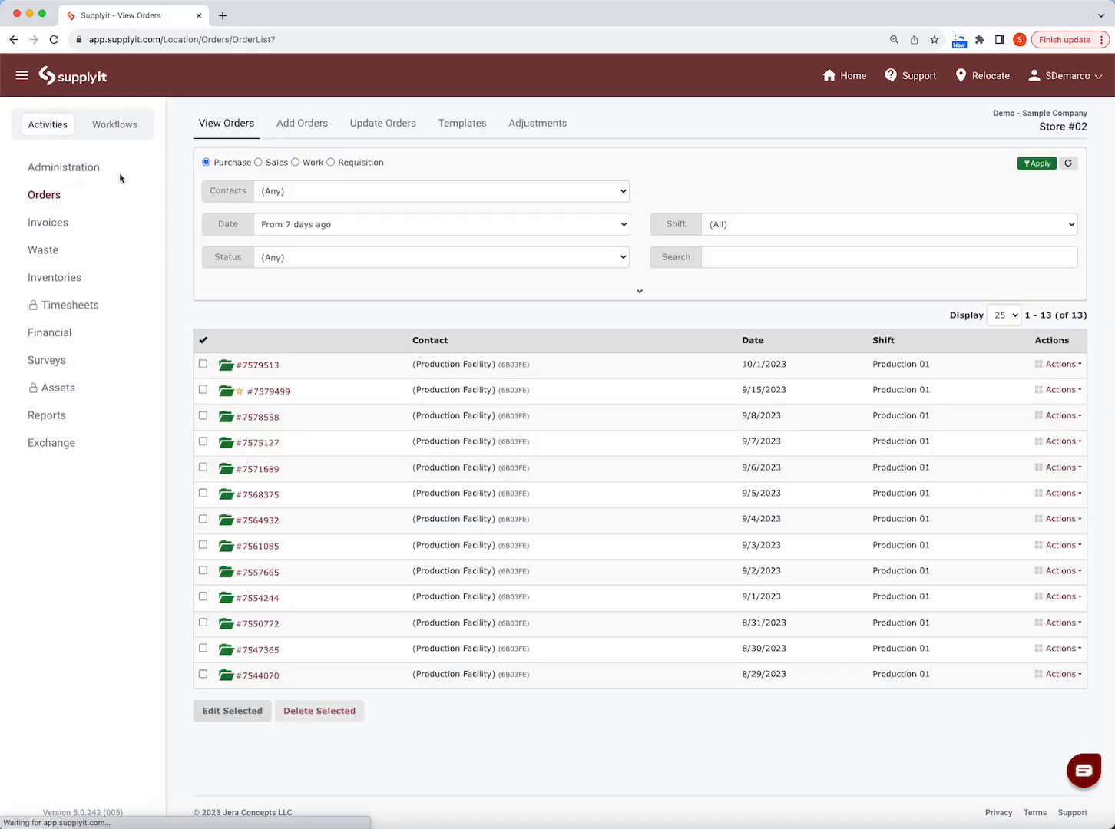
{"action": "left_click", "coordinate": [457, 129]}
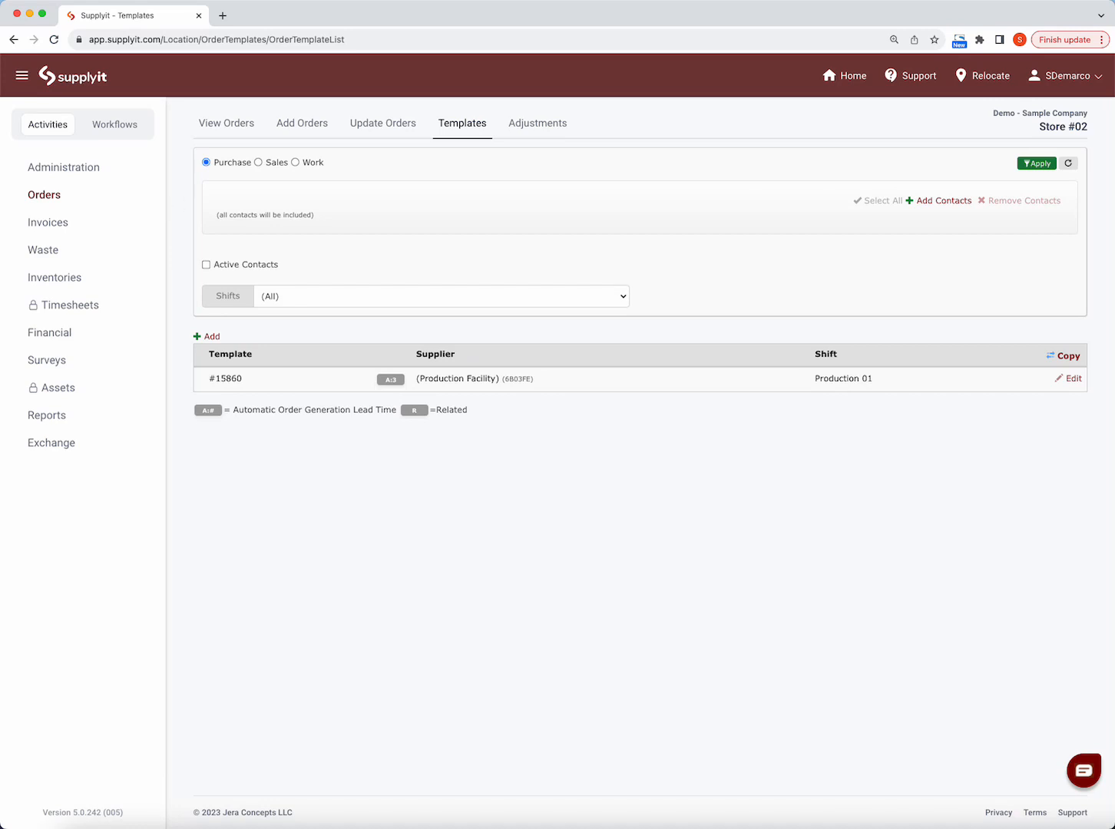
{"action": "left_click", "coordinate": [1072, 380]}
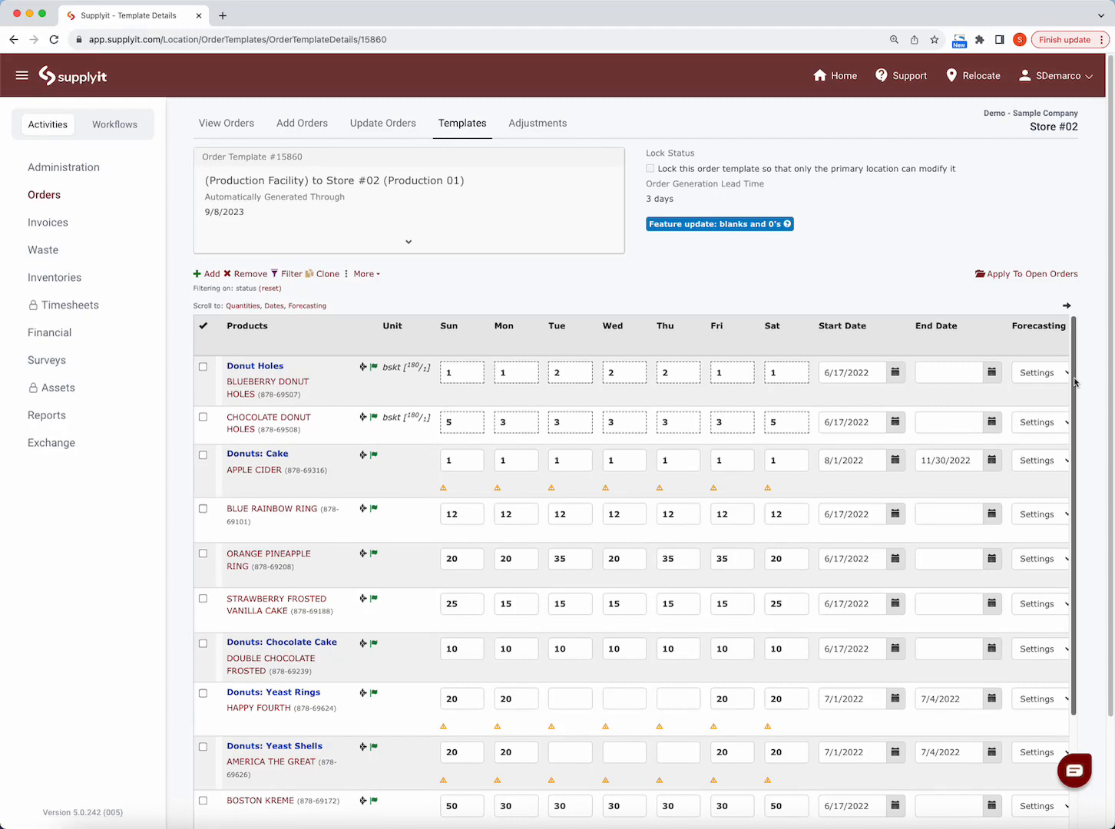
- Look through the template's product rows, checking the weekday quantities and the start and end dates
{"action": "scroll", "coordinate": [1071, 387], "scroll_direction": "down", "scroll_amount": 2}
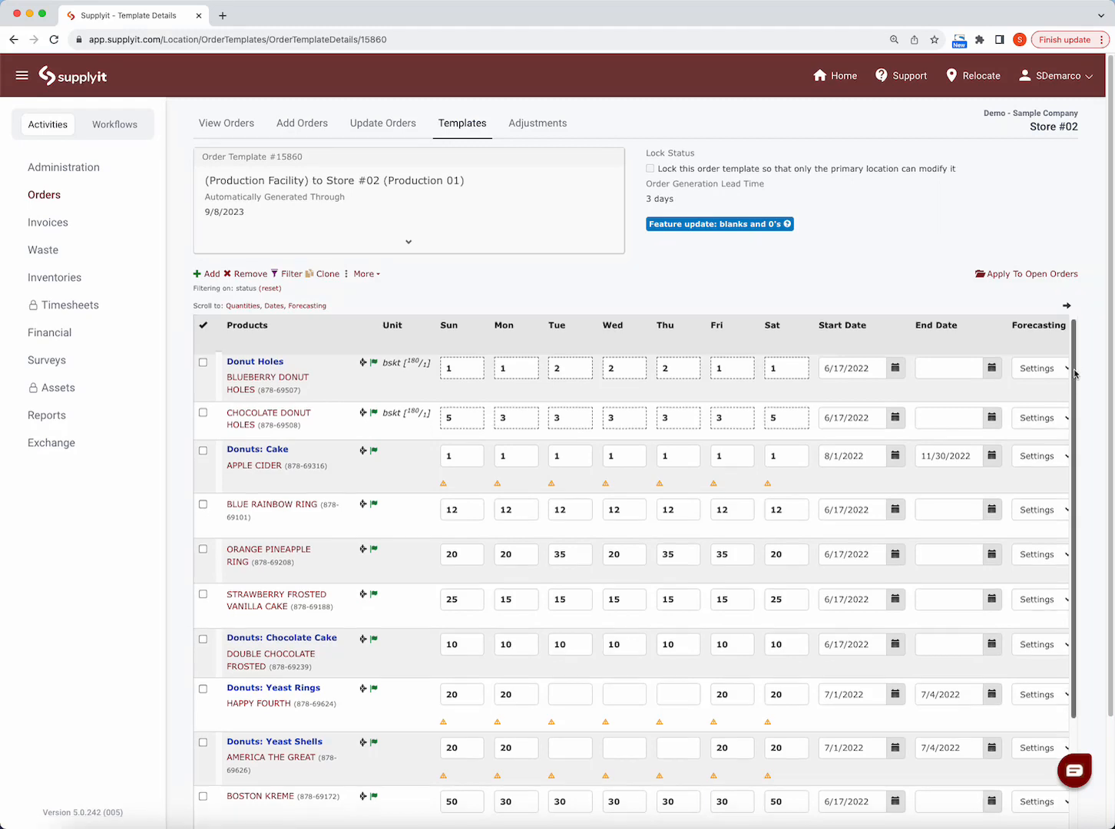
{"action": "scroll", "coordinate": [1069, 398], "scroll_direction": "down", "scroll_amount": 1}
{"action": "scroll", "coordinate": [998, 430], "scroll_direction": "up", "scroll_amount": 3}
{"action": "scroll", "coordinate": [913, 472], "scroll_direction": "down", "scroll_amount": 4}
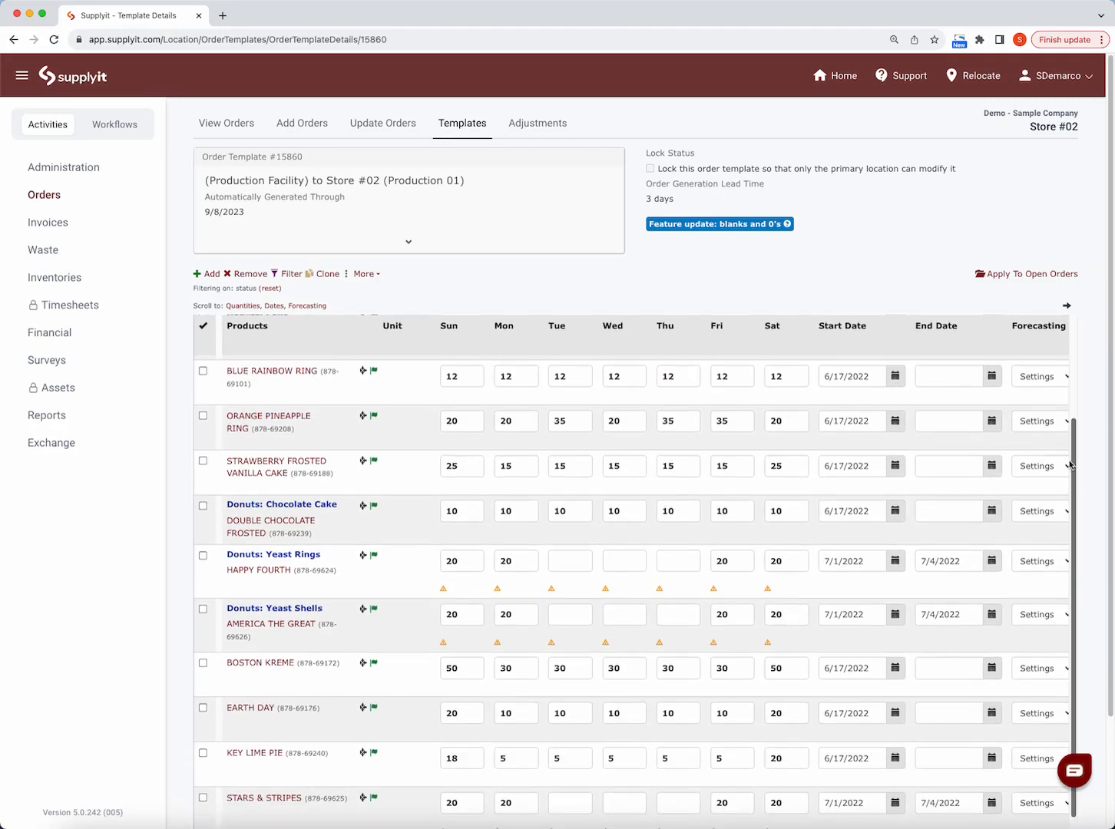
{"action": "scroll", "coordinate": [832, 512], "scroll_direction": "up", "scroll_amount": 4}
{"action": "scroll", "coordinate": [798, 529], "scroll_direction": "down", "scroll_amount": 6}
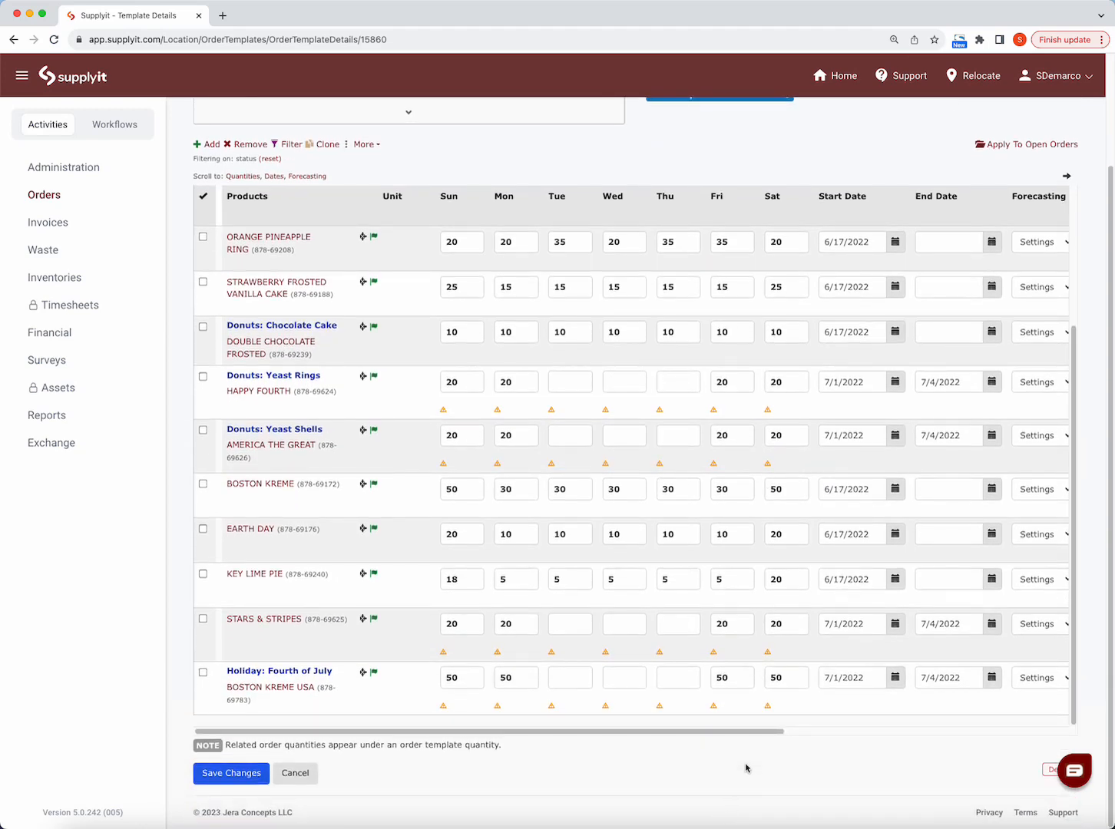
{"action": "scroll", "coordinate": [751, 722], "scroll_direction": "right", "scroll_amount": 5}
{"action": "scroll", "coordinate": [614, 615], "scroll_direction": "left", "scroll_amount": 5}
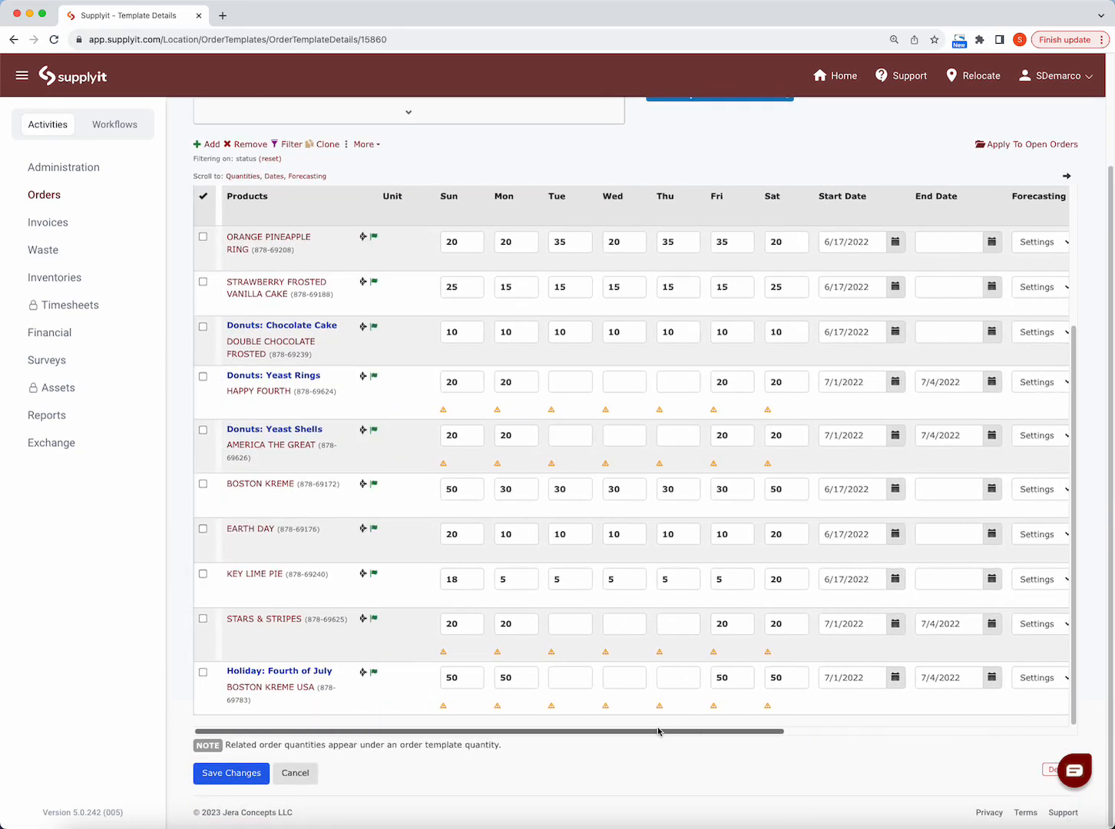
{"action": "scroll", "coordinate": [384, 465], "scroll_direction": "up", "scroll_amount": 6}
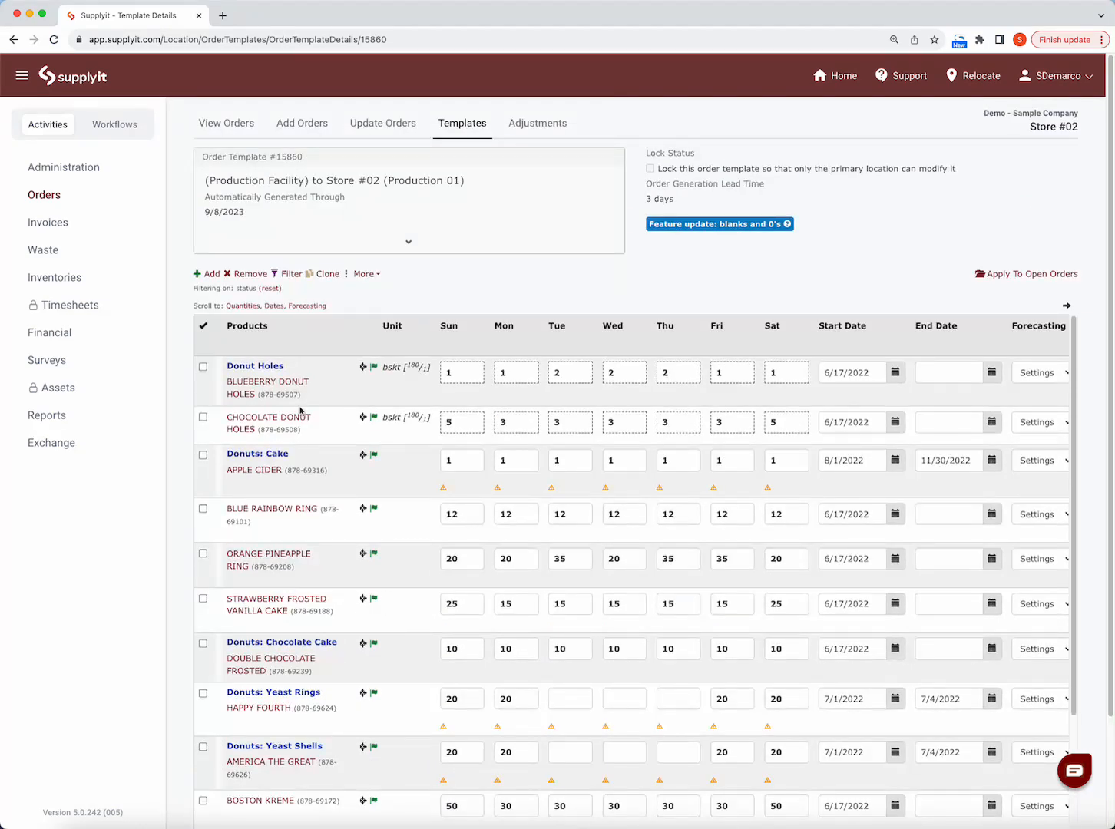
{"action": "scroll", "coordinate": [298, 547], "scroll_direction": "down", "scroll_amount": 3}
{"action": "scroll", "coordinate": [298, 547], "scroll_direction": "up", "scroll_amount": 3}
{"action": "scroll", "coordinate": [382, 706], "scroll_direction": "down", "scroll_amount": 5}
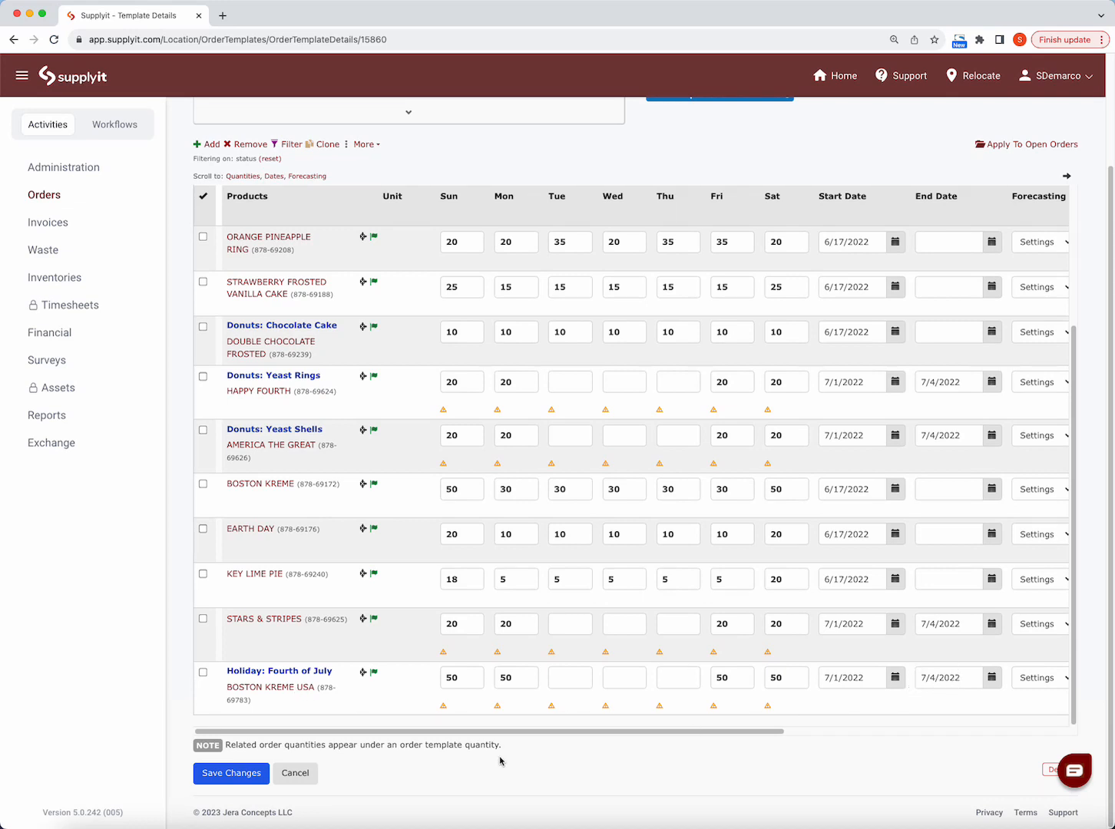
{"action": "mouse_move", "coordinate": [445, 707]}
{"action": "scroll", "coordinate": [478, 479], "scroll_direction": "up", "scroll_amount": 5}
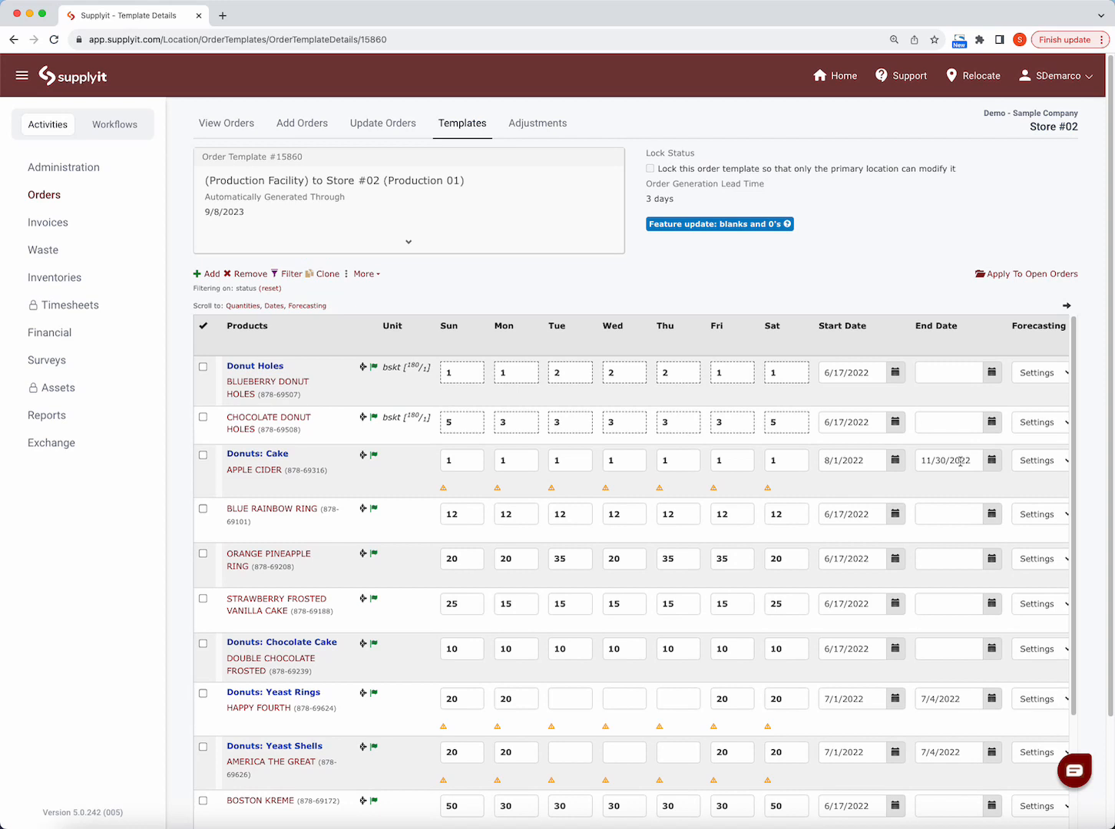
- Check the Forecasting choices for Blueberry Donut Holes and keep Settings selected
{"action": "scroll", "coordinate": [873, 512], "scroll_direction": "right", "scroll_amount": 1}
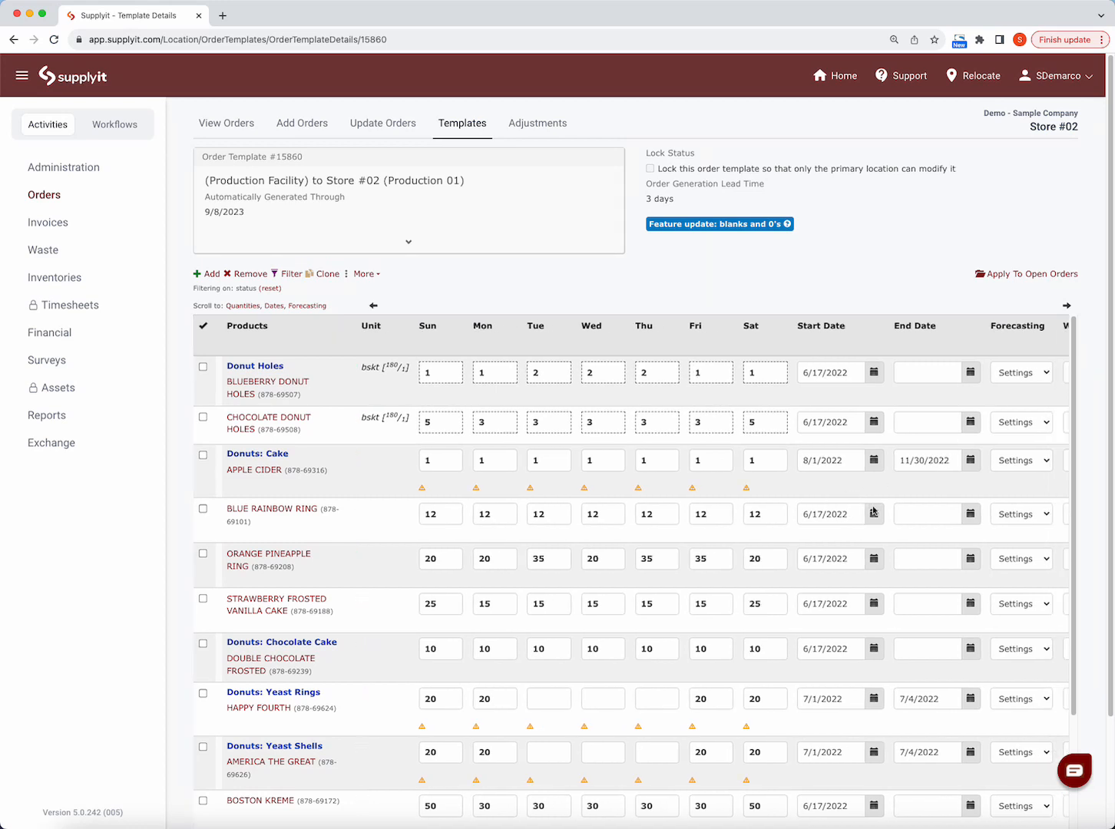
{"action": "scroll", "coordinate": [873, 513], "scroll_direction": "right", "scroll_amount": 5}
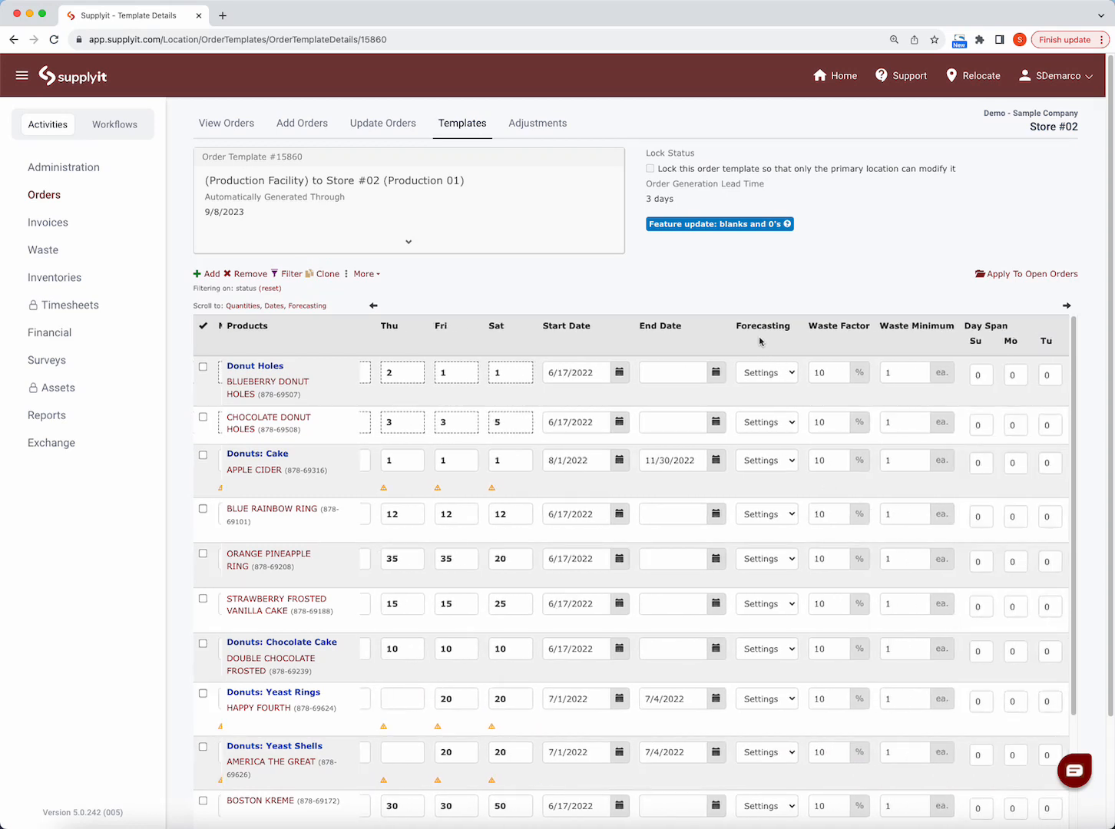
{"action": "left_click", "coordinate": [793, 375]}
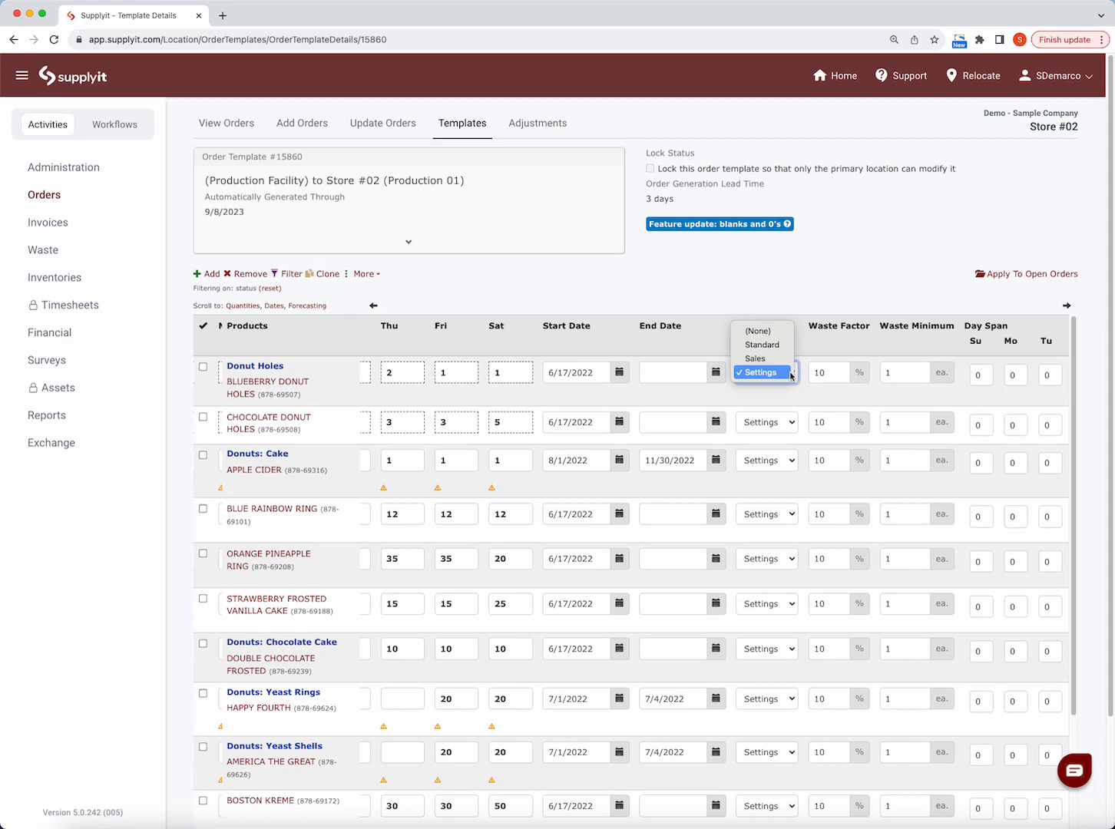
{"action": "left_click", "coordinate": [761, 370]}
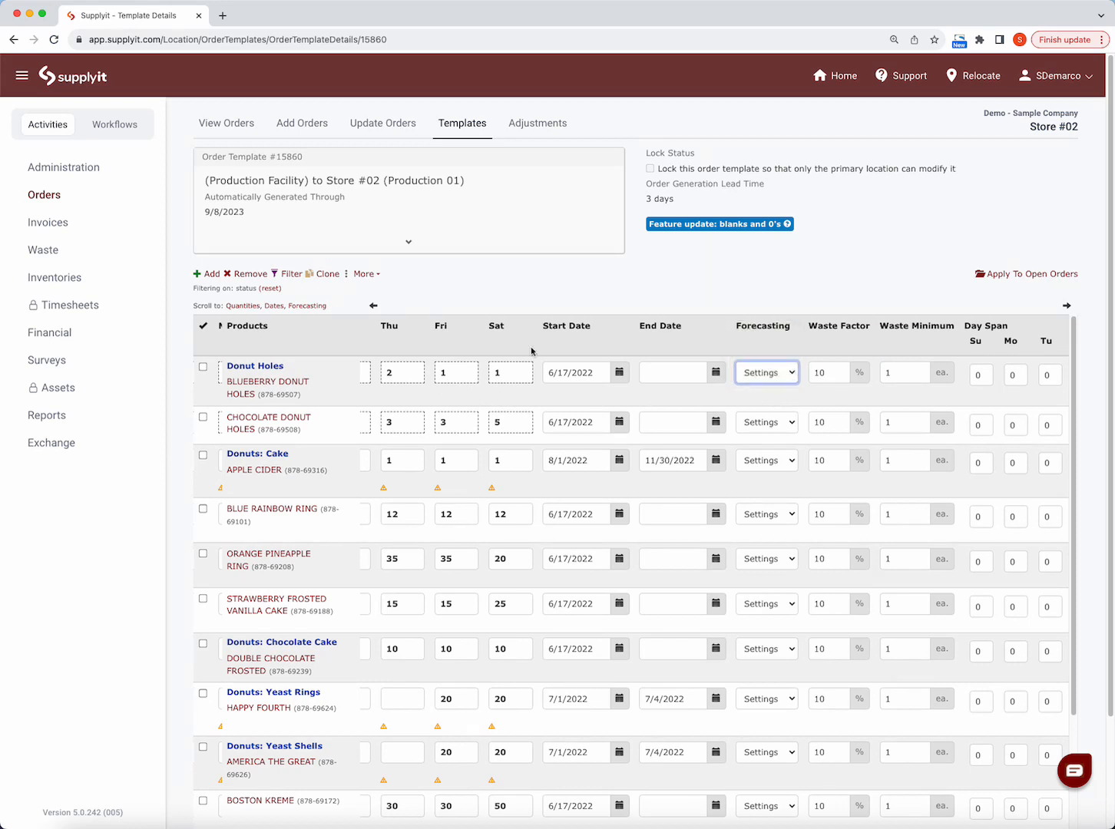
- View the template's Forecast preview and persist choices, and close the dialog without running either
{"action": "scroll", "coordinate": [559, 442], "scroll_direction": "left", "scroll_amount": 3}
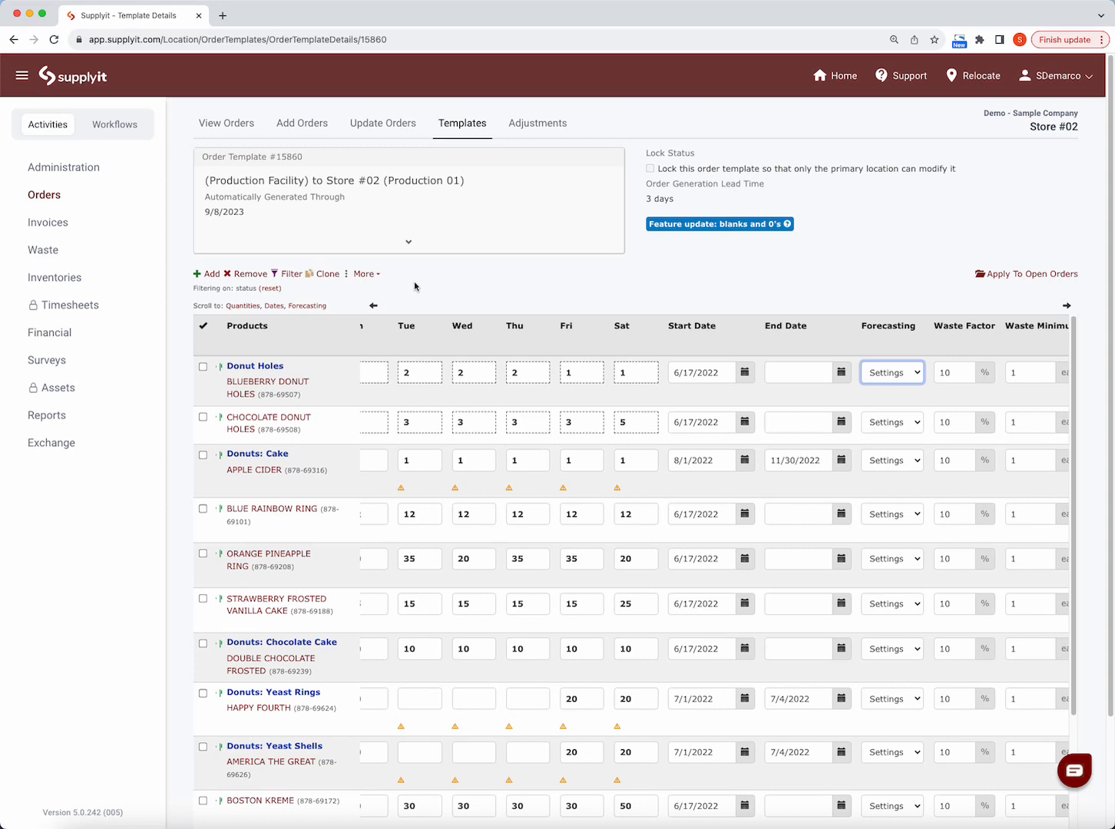
{"action": "left_click", "coordinate": [364, 278]}
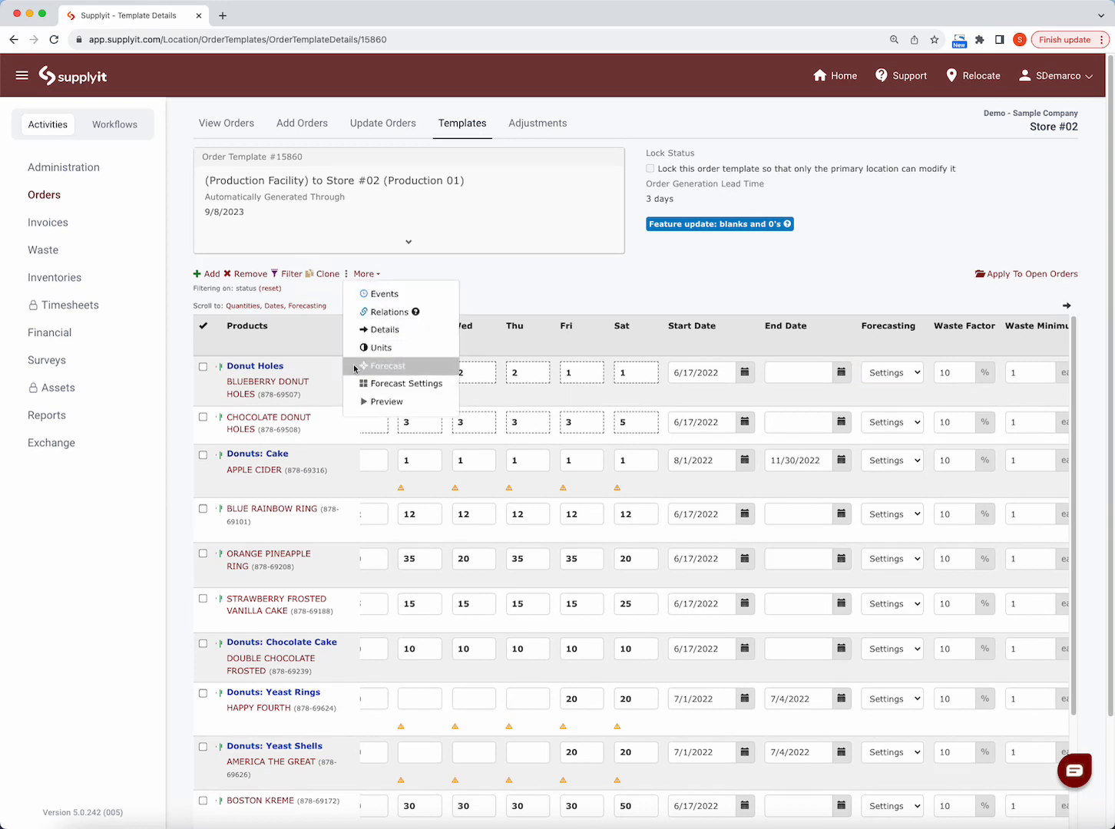
{"action": "left_click", "coordinate": [377, 369]}
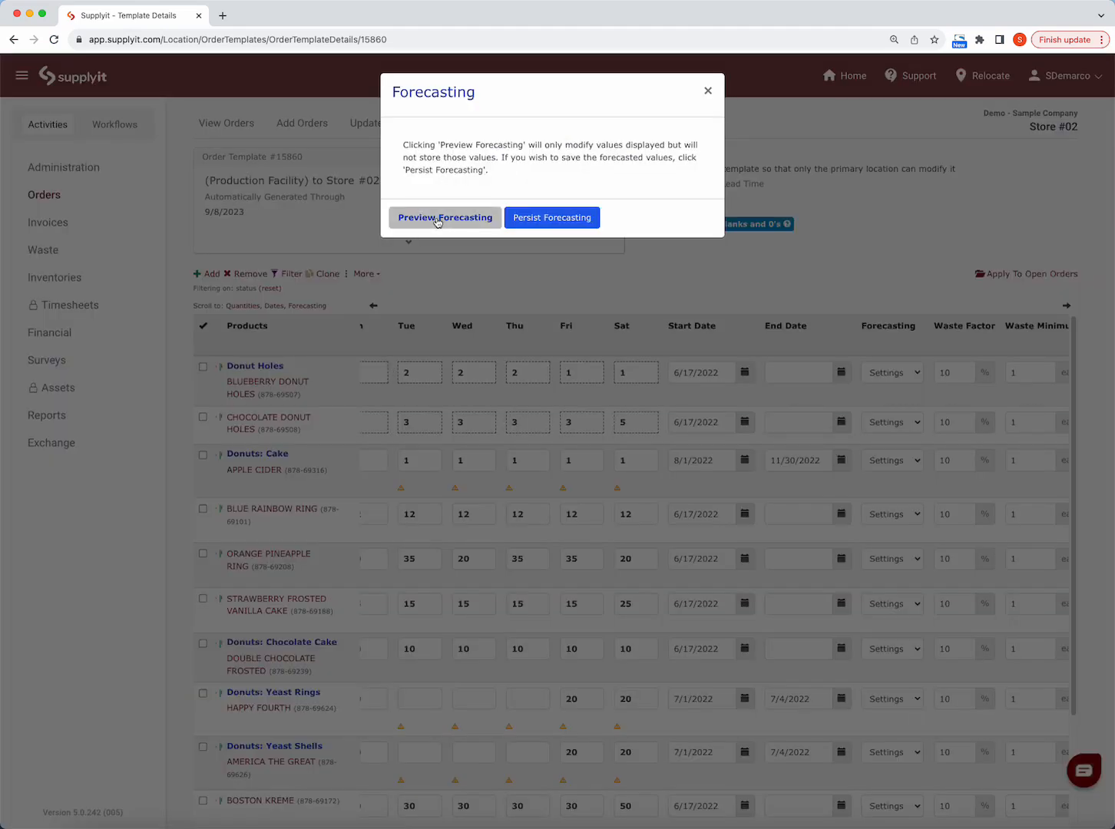
{"action": "left_click", "coordinate": [707, 93]}
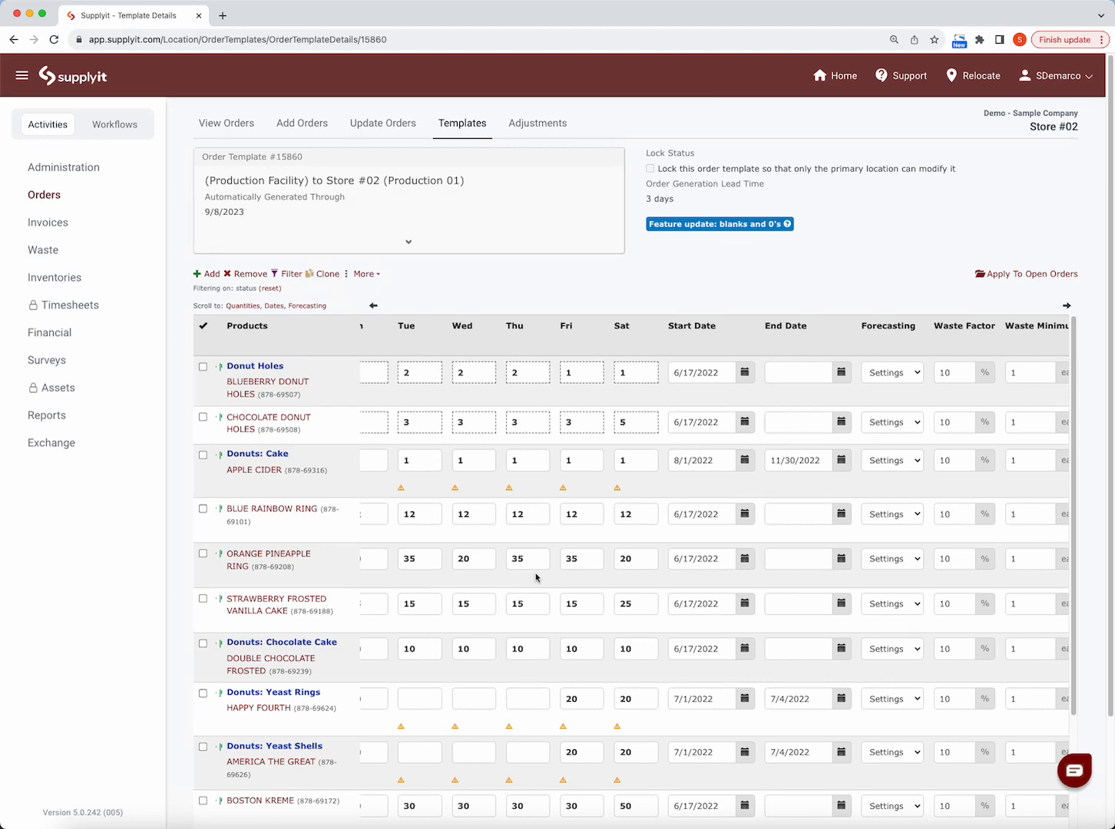
- Examine the products' Waste Factor, Waste Minimum and Day Span columns in the template
{"action": "scroll", "coordinate": [536, 569], "scroll_direction": "down", "scroll_amount": 2}
{"action": "scroll", "coordinate": [535, 570], "scroll_direction": "down", "scroll_amount": 2}
{"action": "scroll", "coordinate": [535, 572], "scroll_direction": "up", "scroll_amount": 2}
{"action": "scroll", "coordinate": [536, 573], "scroll_direction": "left", "scroll_amount": 2}
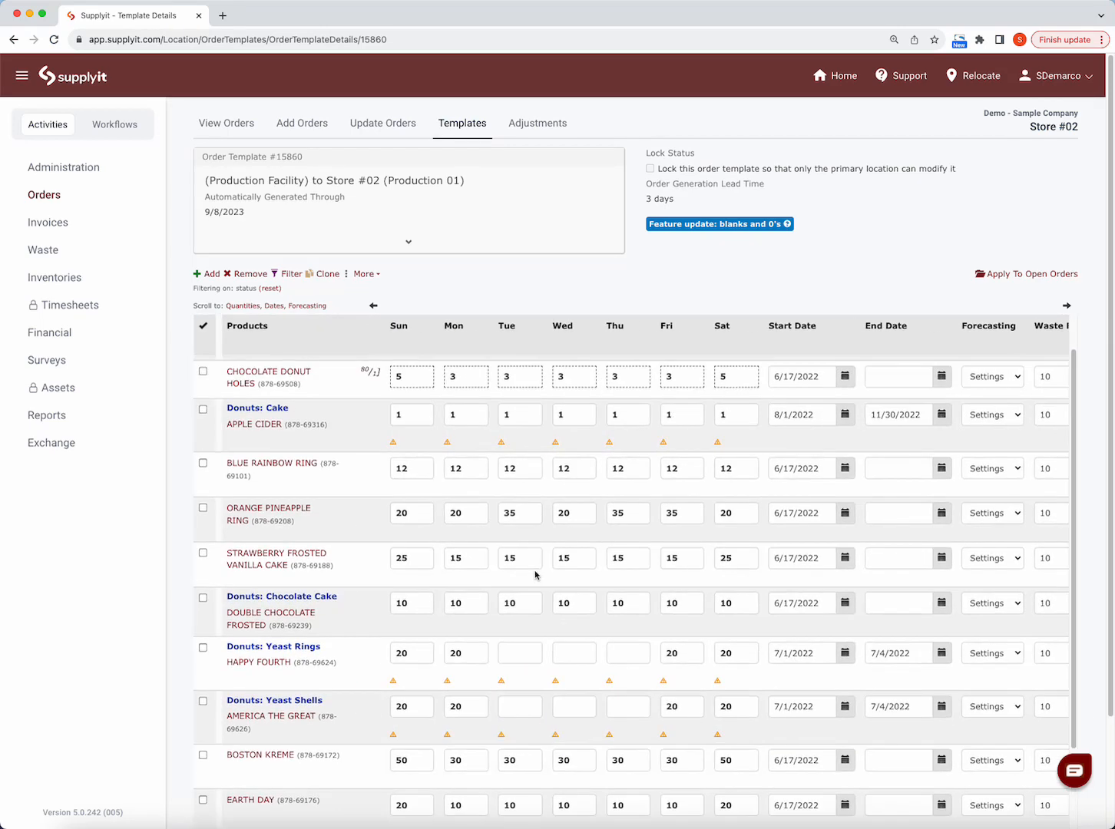
{"action": "scroll", "coordinate": [530, 587], "scroll_direction": "right", "scroll_amount": 5}
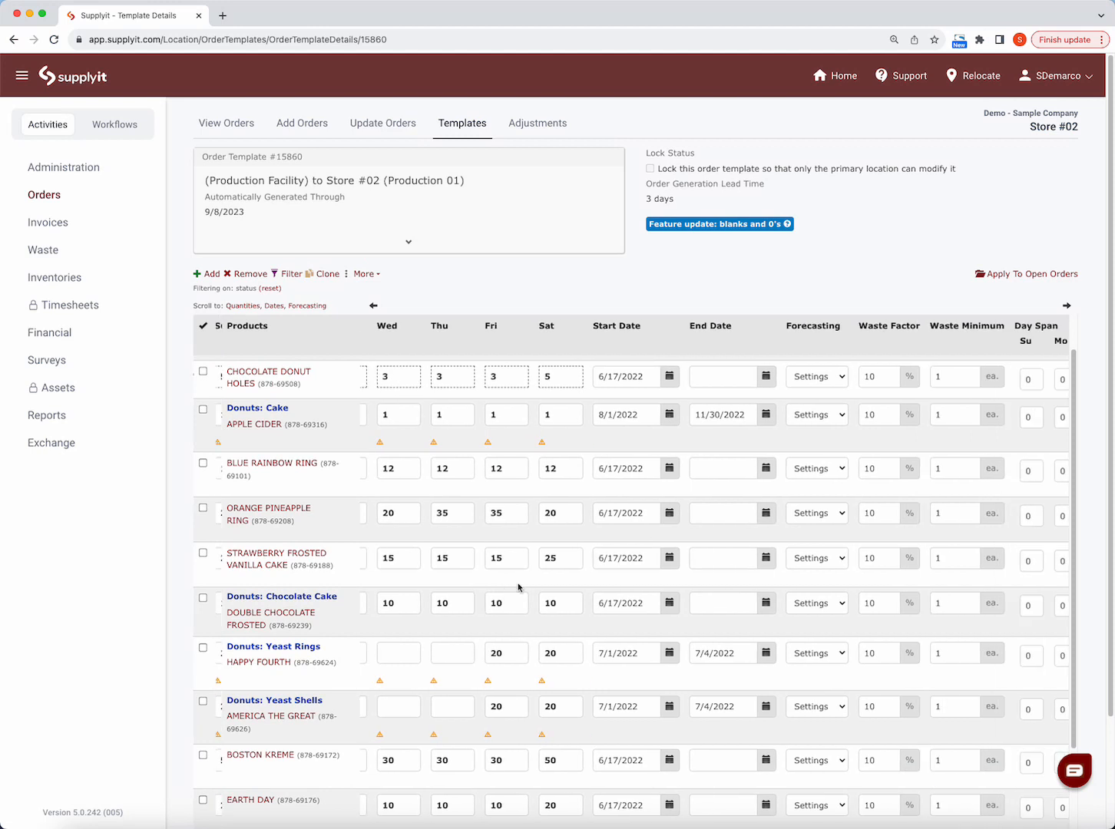
{"action": "scroll", "coordinate": [613, 406], "scroll_direction": "up", "scroll_amount": 1}
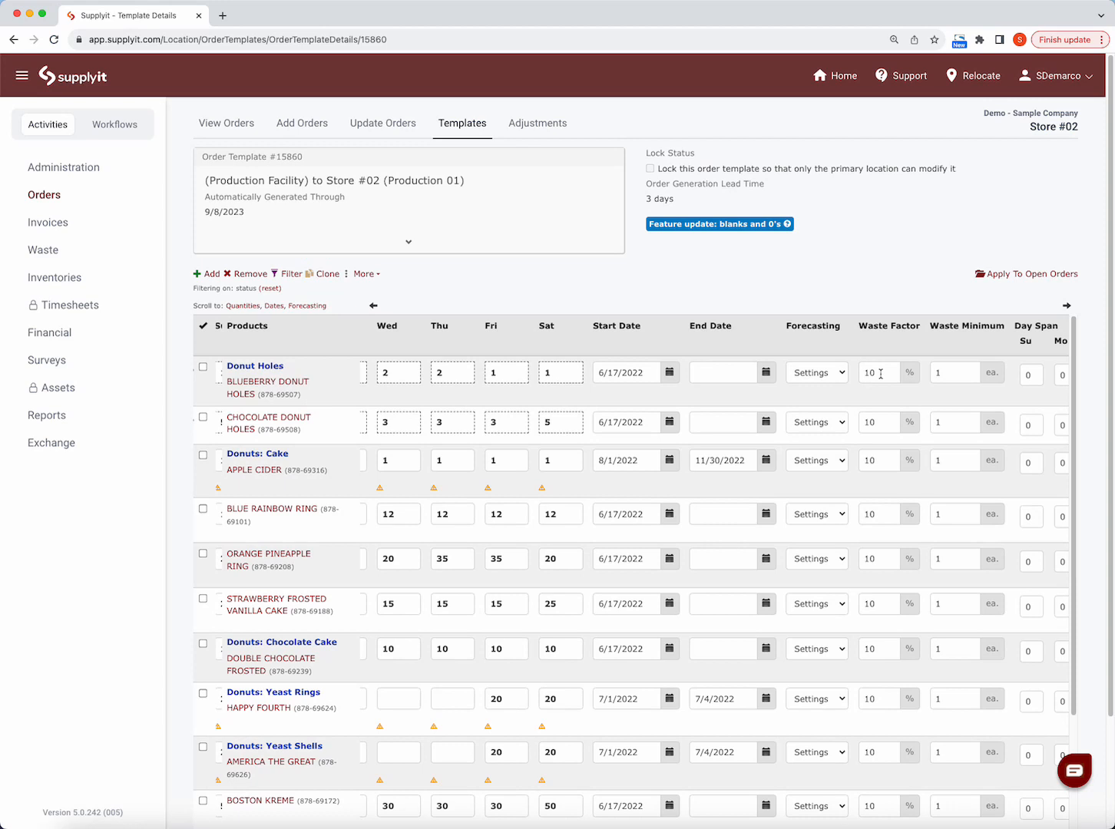
{"action": "left_click", "coordinate": [952, 381]}
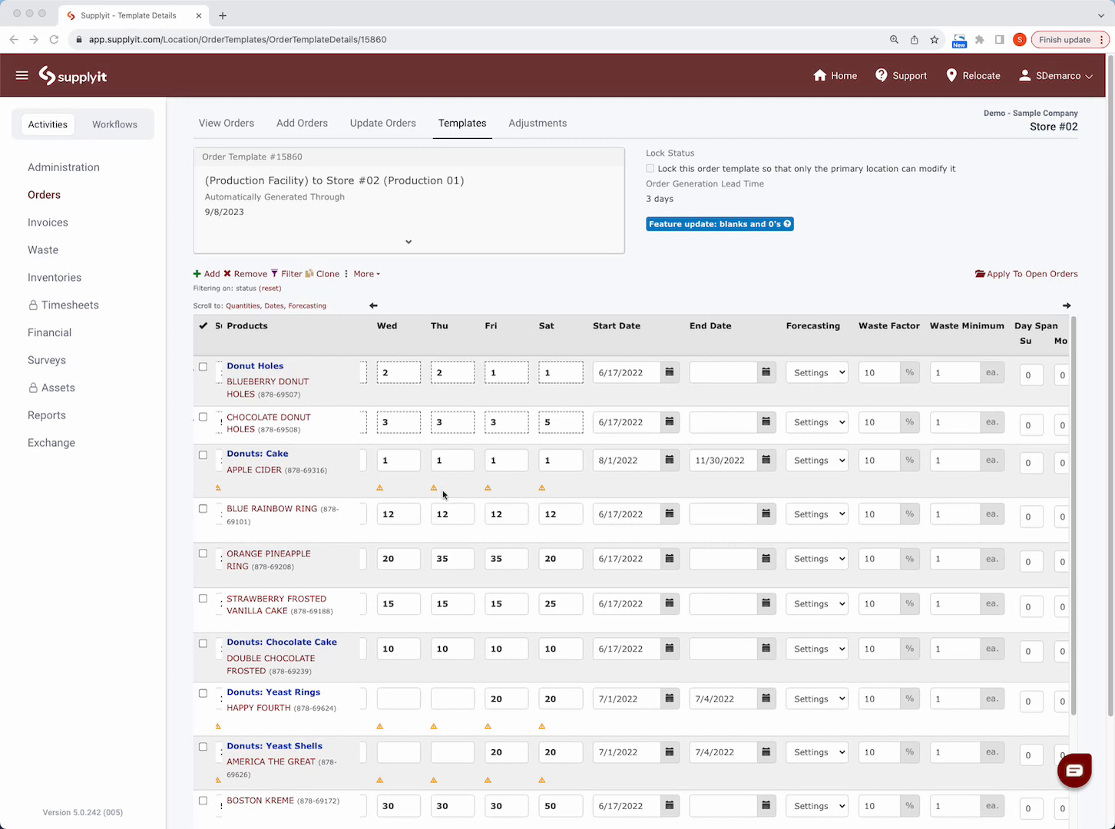
- Set the Sunday and Saturday quantities of Blue Rainbow Ring to 50 and save the template changes
{"action": "scroll", "coordinate": [351, 509], "scroll_direction": "down", "scroll_amount": 3}
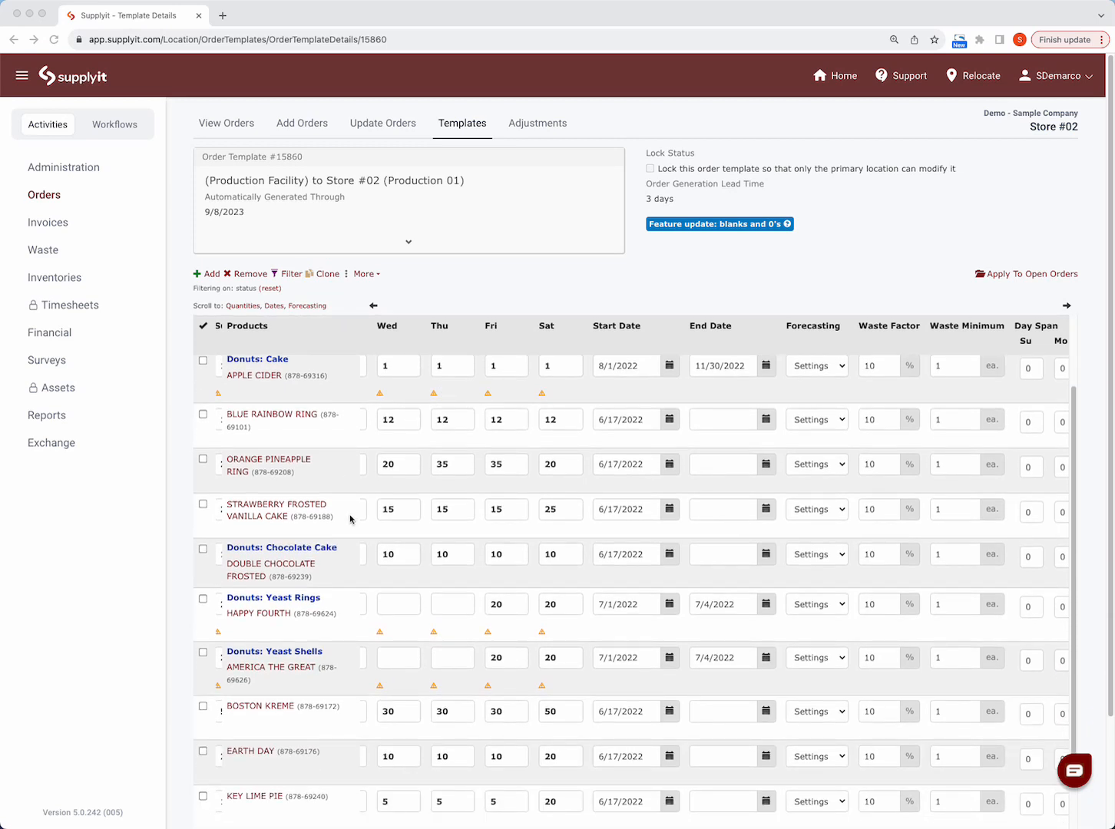
{"action": "scroll", "coordinate": [352, 526], "scroll_direction": "left", "scroll_amount": 5}
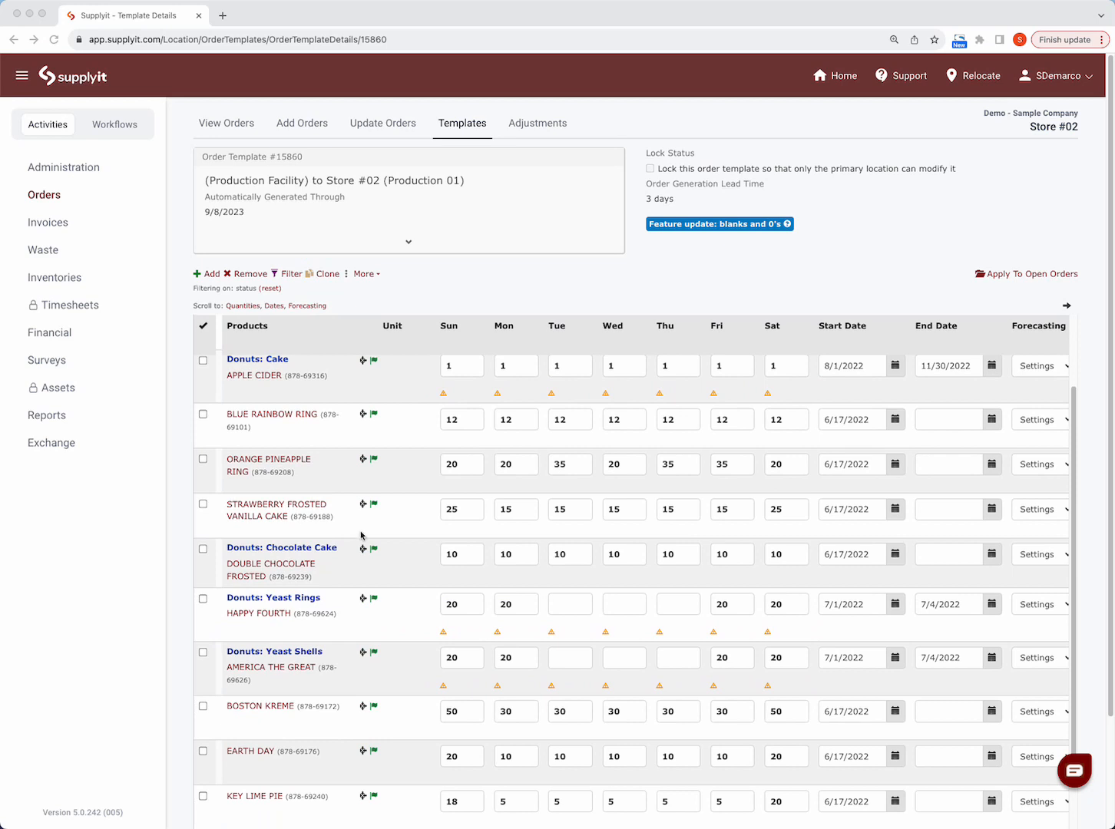
{"action": "scroll", "coordinate": [360, 535], "scroll_direction": "up", "scroll_amount": 3}
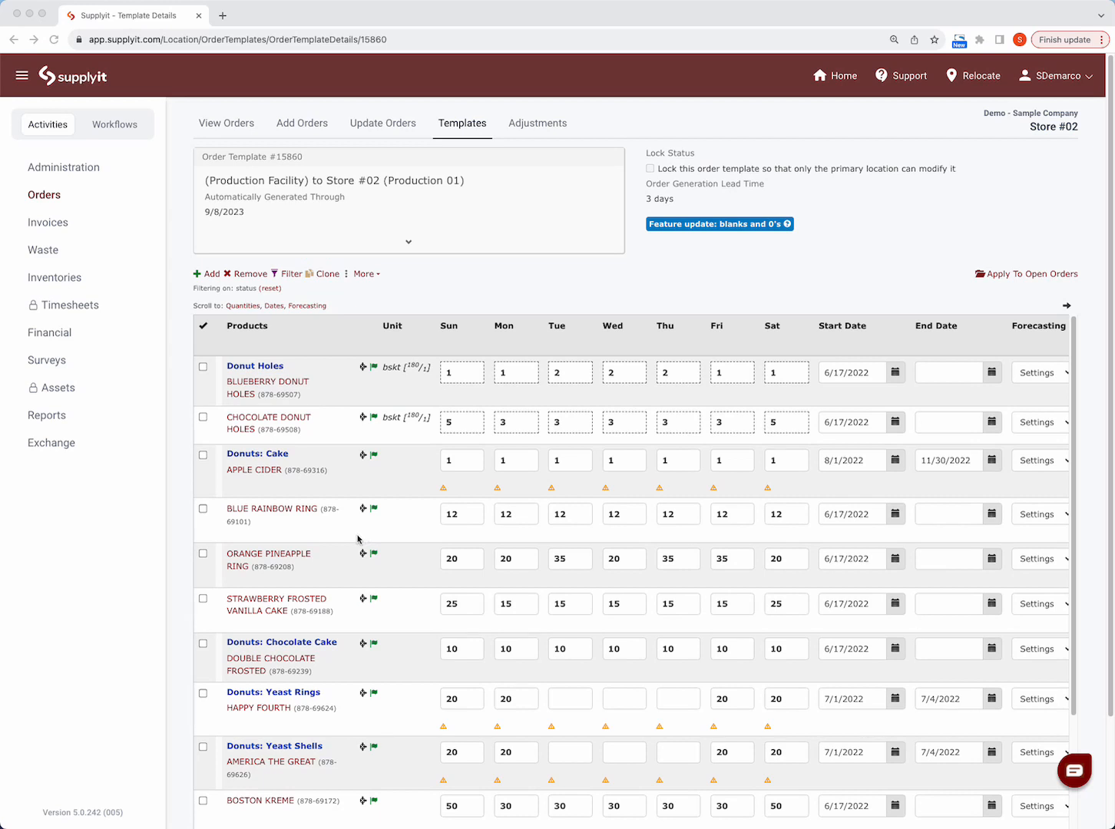
{"action": "left_click", "coordinate": [469, 515]}
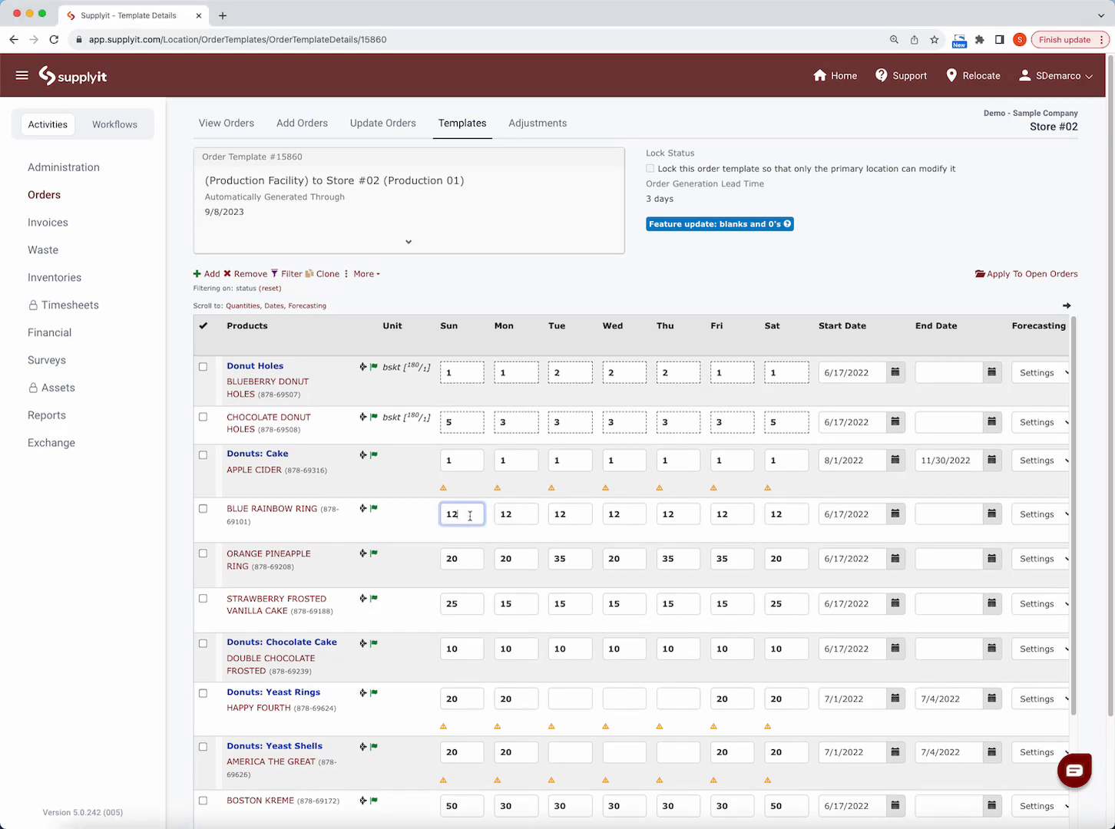
{"action": "left_click_drag", "start_coordinate": [469, 515], "coordinate": [443, 514]}
{"action": "type", "text": "50"}
{"action": "left_click", "coordinate": [789, 517]}
{"action": "left_click_drag", "start_coordinate": [781, 513], "coordinate": [764, 519]}
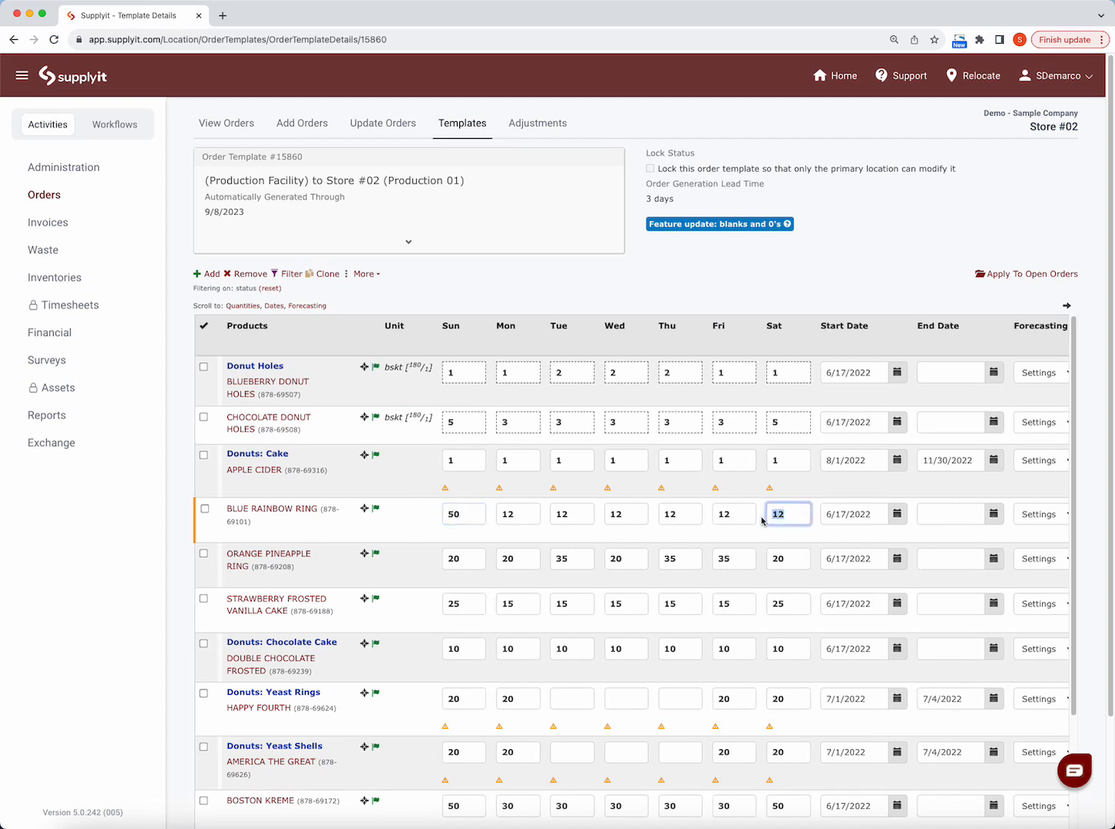
{"action": "type", "text": "50"}
{"action": "scroll", "coordinate": [373, 718], "scroll_direction": "down", "scroll_amount": 6}
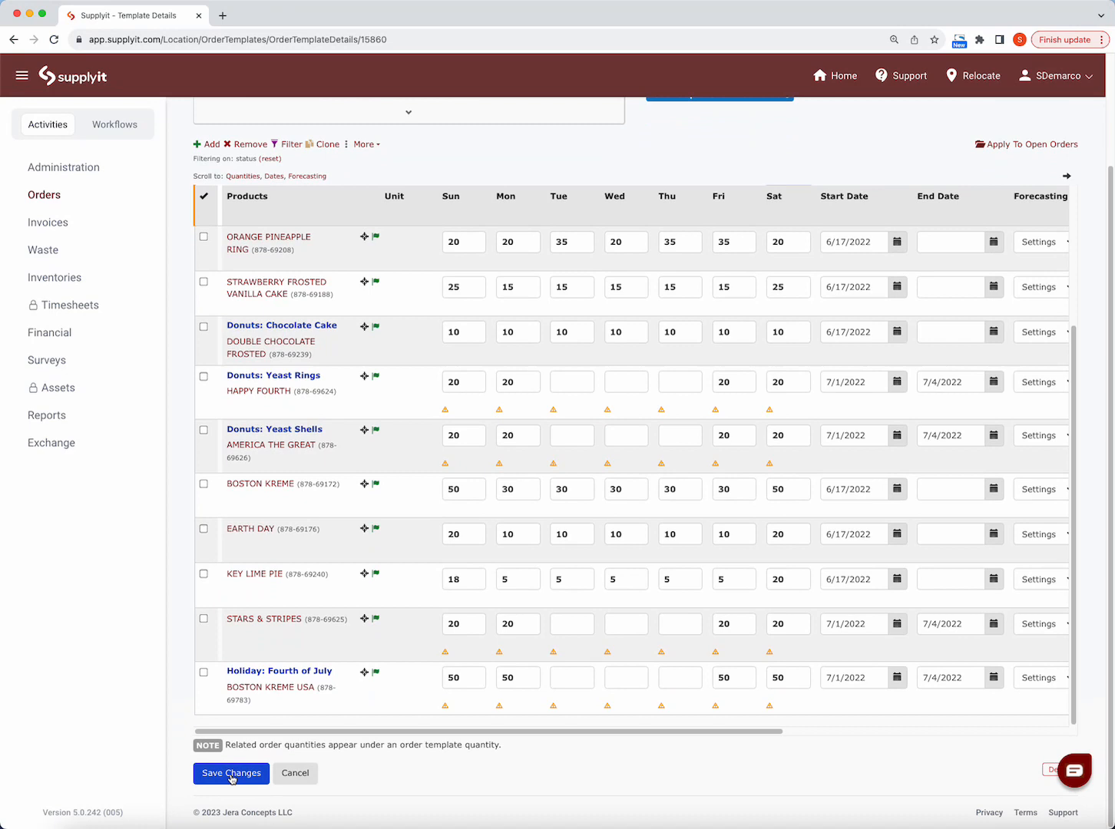
{"action": "left_click", "coordinate": [230, 774]}
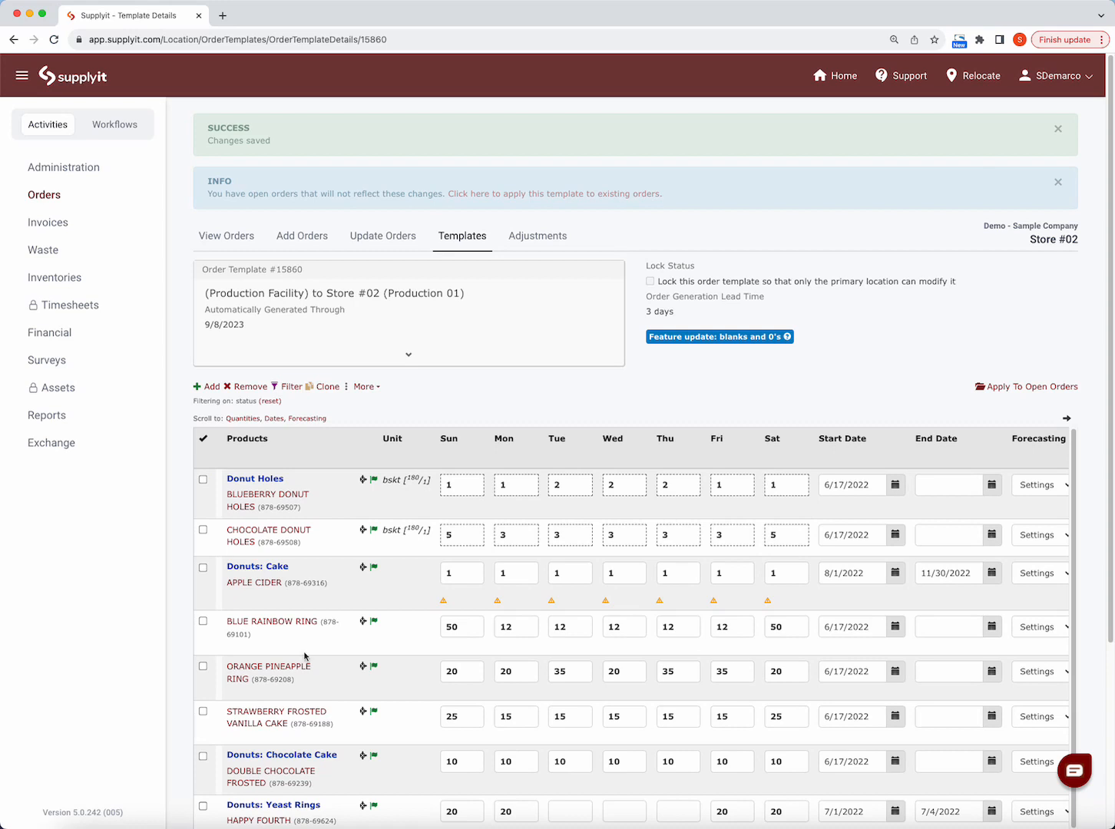
- Filter the template's active products by the keyword "bost" and check the Boston Kreme quantities
{"action": "left_click", "coordinate": [292, 387]}
{"action": "left_click", "coordinate": [270, 212]}
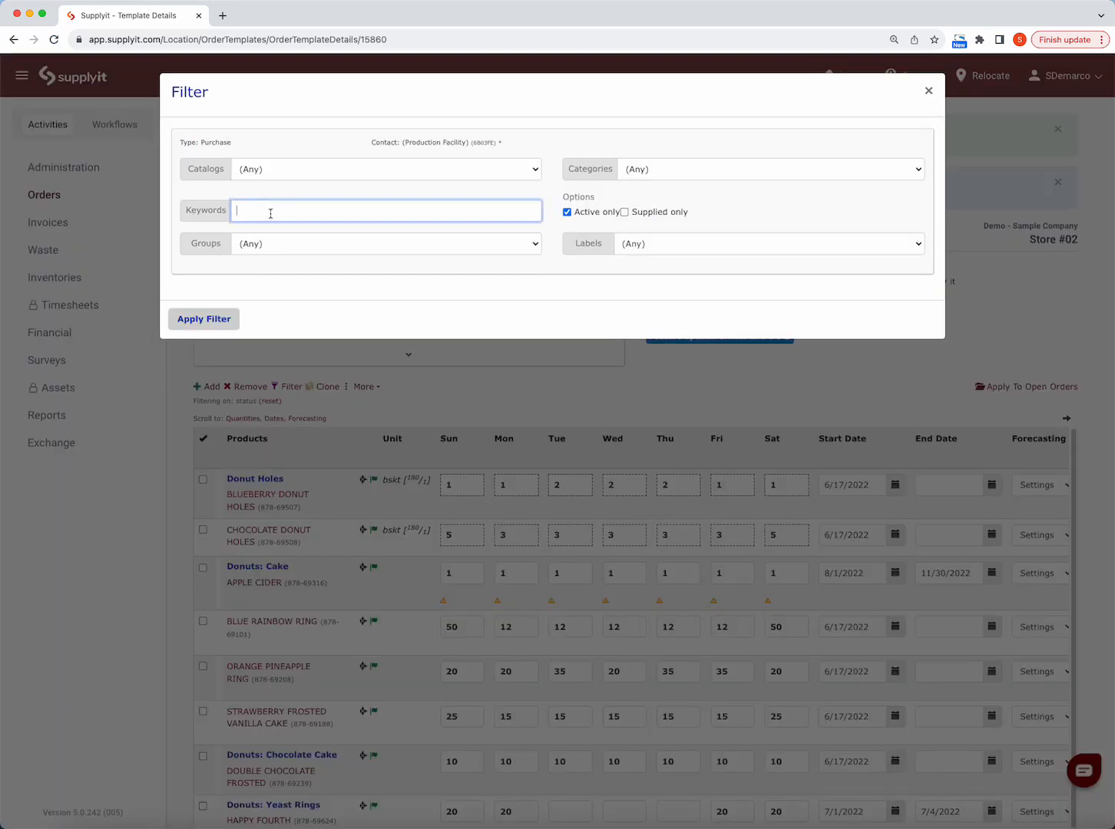
{"action": "type", "text": "bost"}
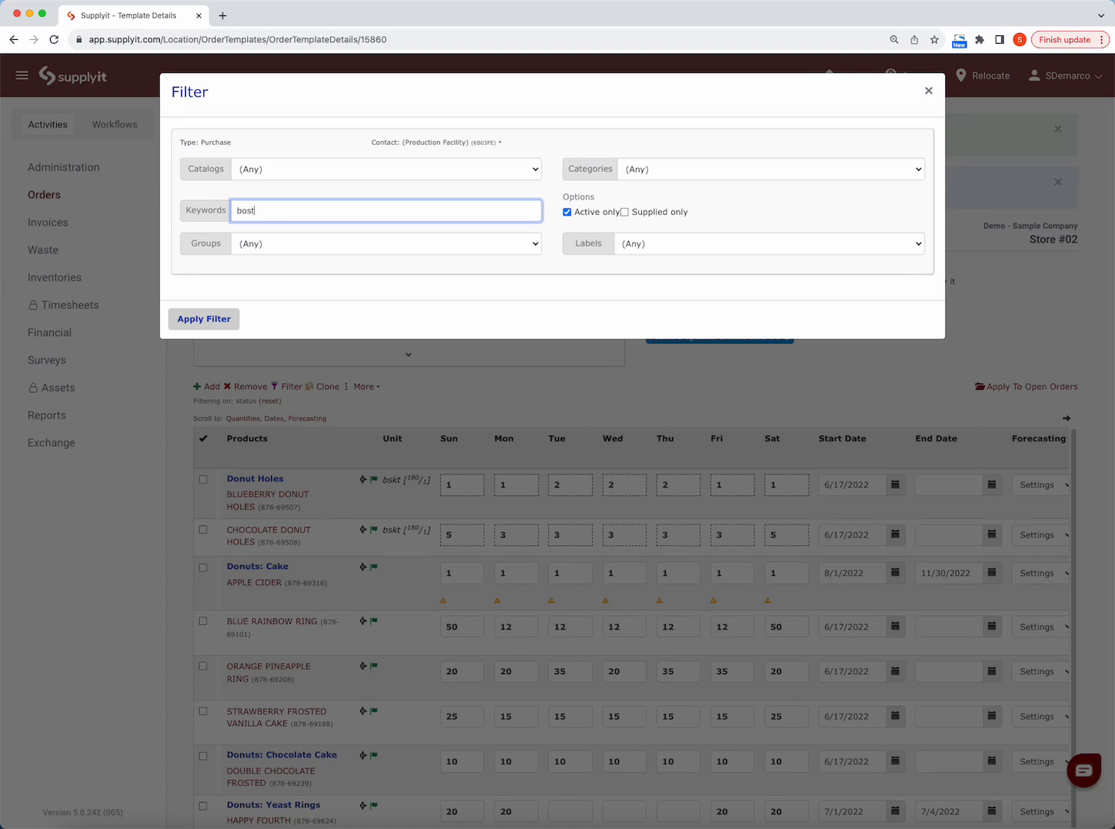
{"action": "left_click", "coordinate": [189, 319]}
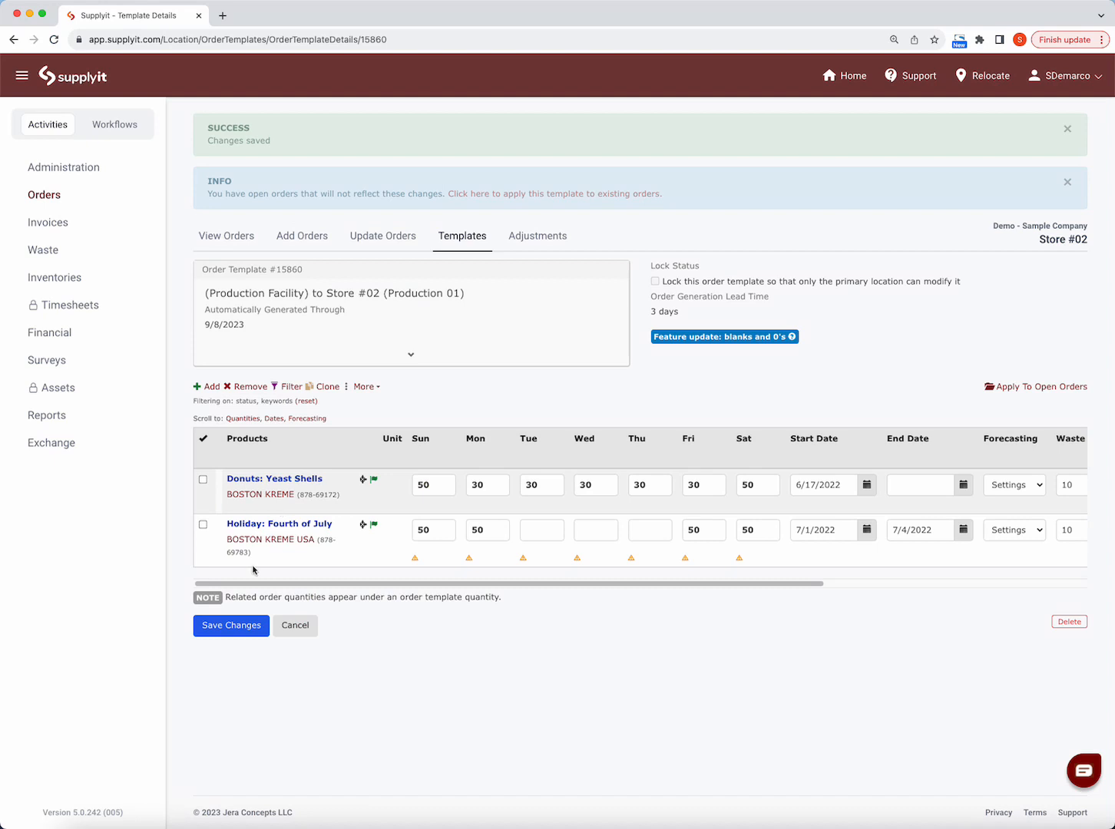
{"action": "left_click", "coordinate": [427, 486]}
{"action": "left_click", "coordinate": [555, 429]}
- Clear the keyword from the product filter and reapply it to list all active products
{"action": "left_click", "coordinate": [291, 388]}
{"action": "left_click_drag", "start_coordinate": [286, 217], "coordinate": [221, 206]}
{"action": "key", "text": "BackSpace"}
{"action": "left_click", "coordinate": [223, 321]}
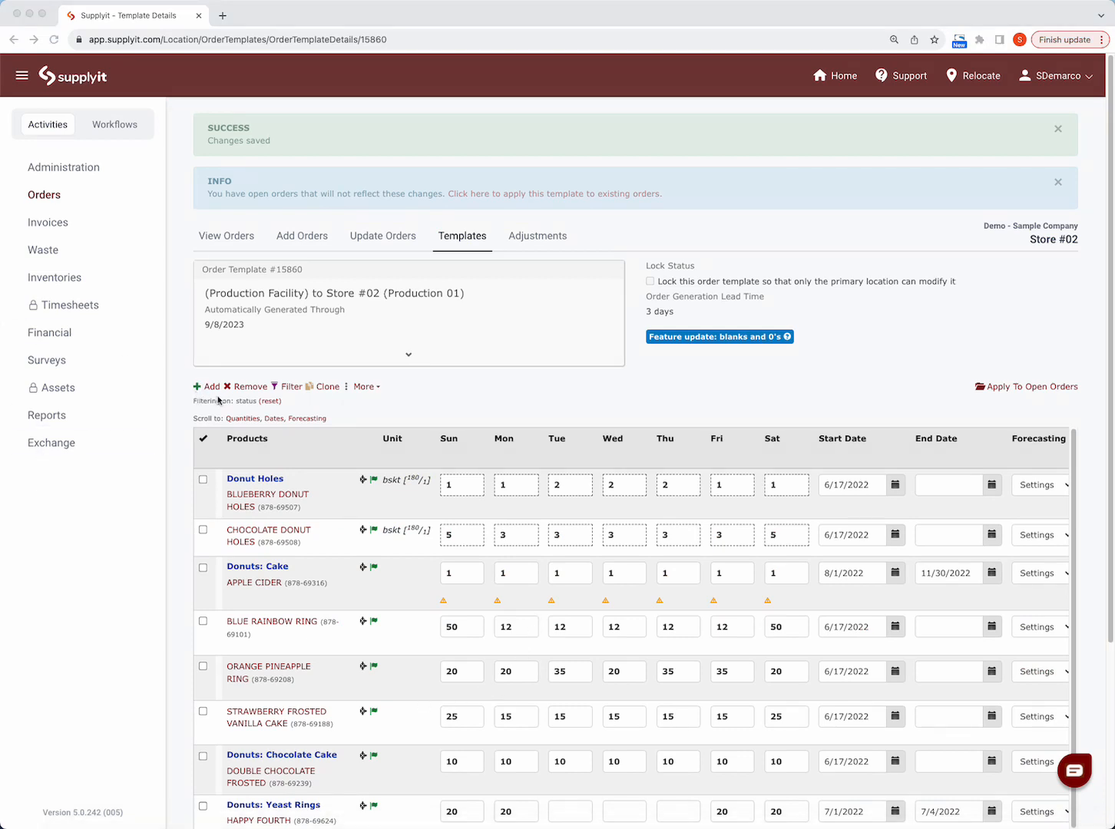
- Add the Chocolate donut from the Production Facility's products to the order template
{"action": "left_click", "coordinate": [411, 417]}
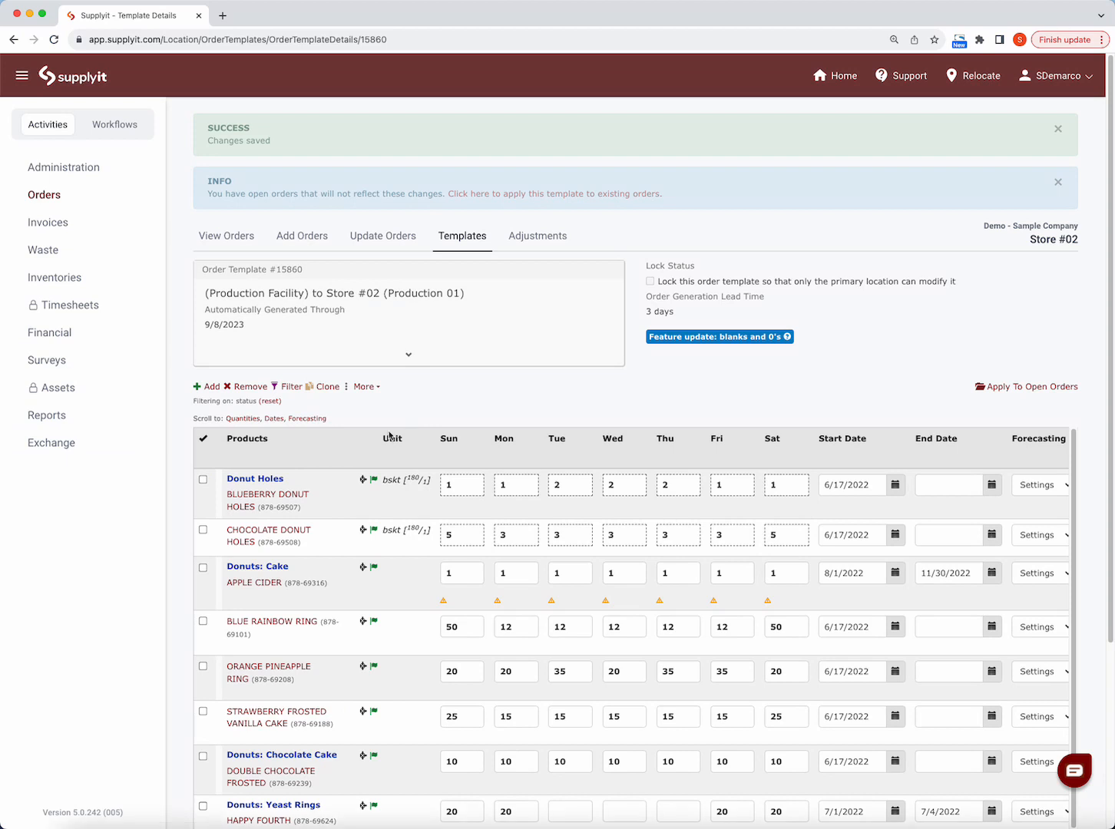
{"action": "left_click", "coordinate": [212, 386]}
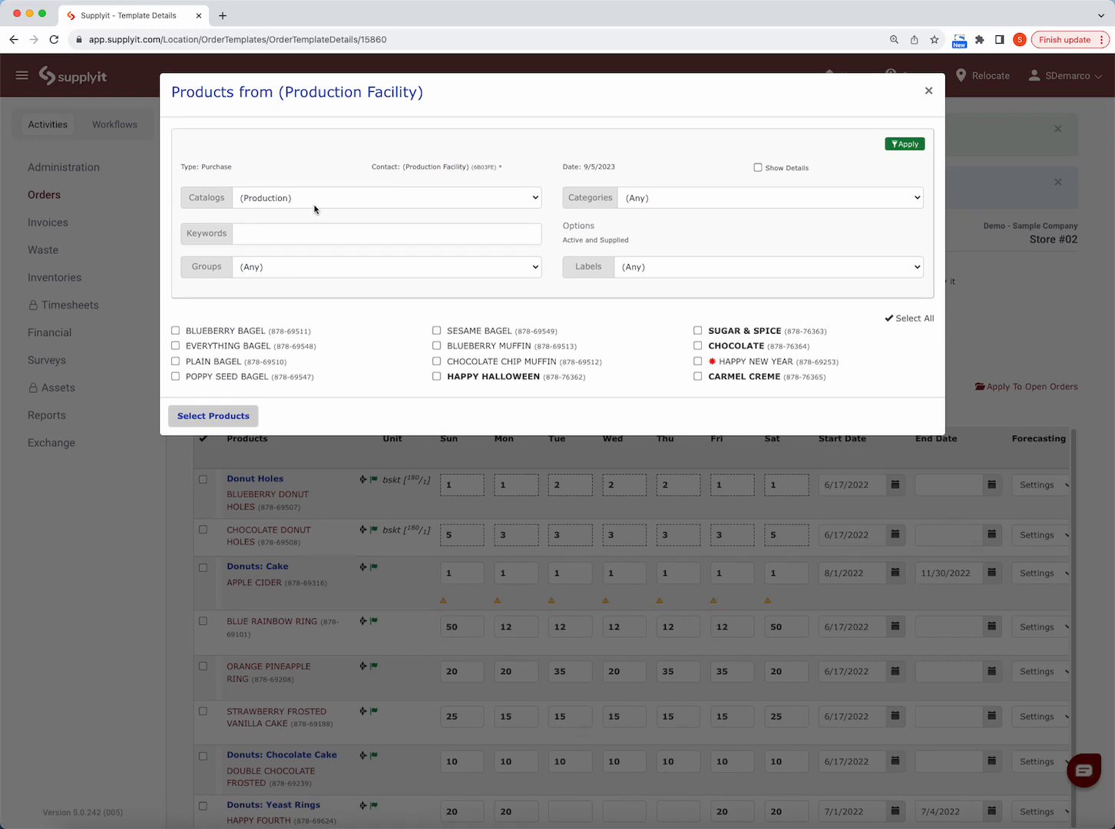
{"action": "left_click", "coordinate": [698, 347]}
{"action": "left_click", "coordinate": [231, 418]}
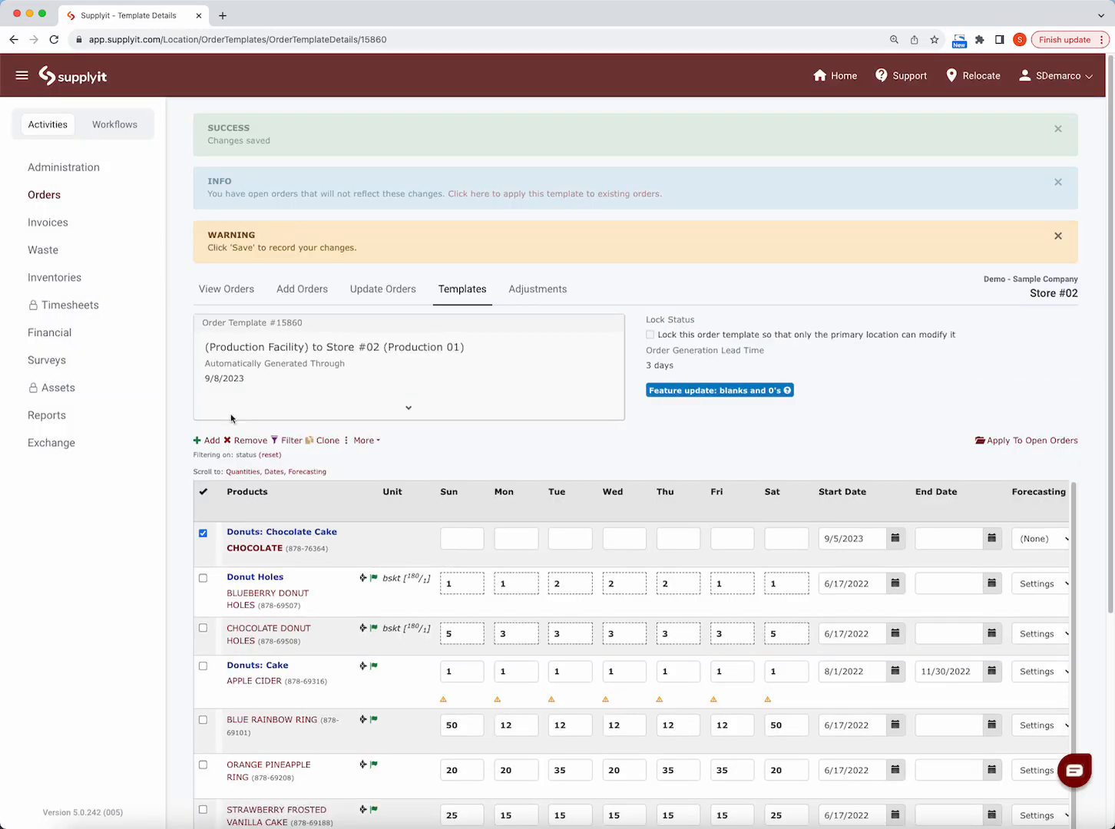
- Set Chocolate's quantities to 20 for Sunday and Saturday and 10 for each day from Monday to Friday
{"action": "left_click", "coordinate": [463, 538]}
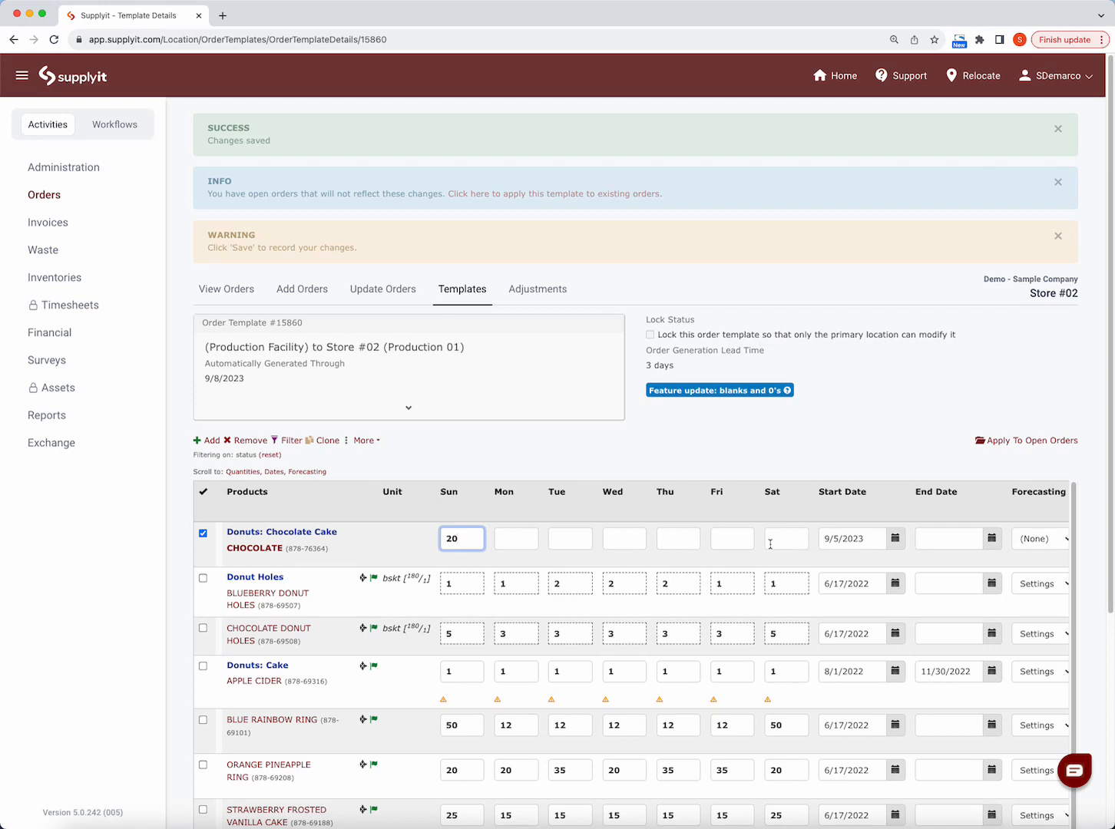
{"action": "left_click", "coordinate": [798, 544]}
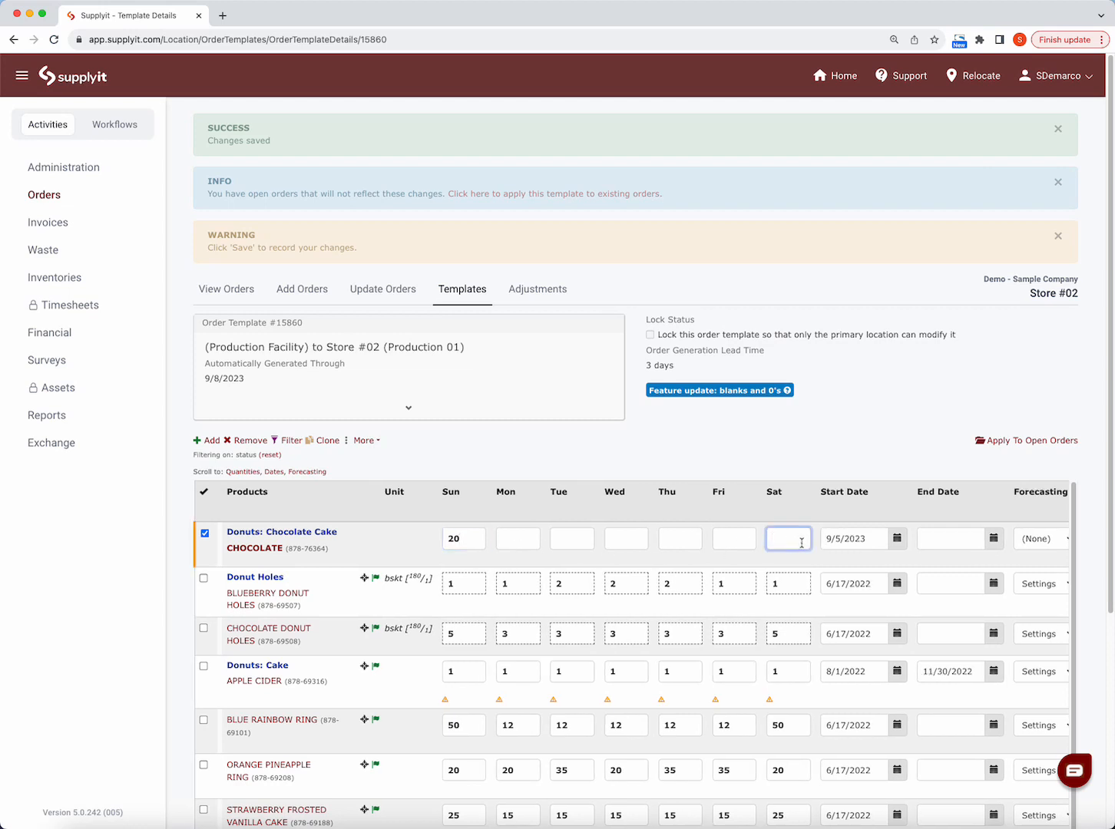
{"action": "type", "text": "20"}
{"action": "left_click", "coordinate": [522, 542]}
{"action": "type", "text": "10"}
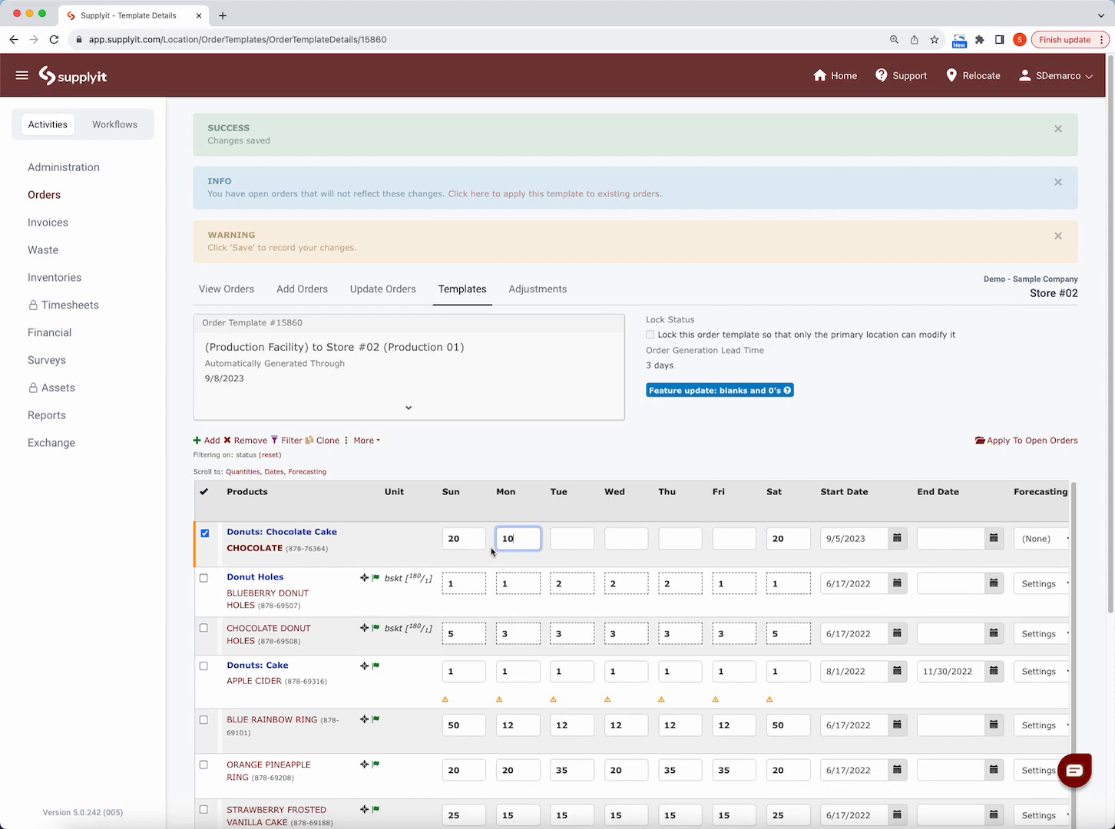
{"action": "left_click", "coordinate": [573, 540]}
{"action": "type", "text": "10"}
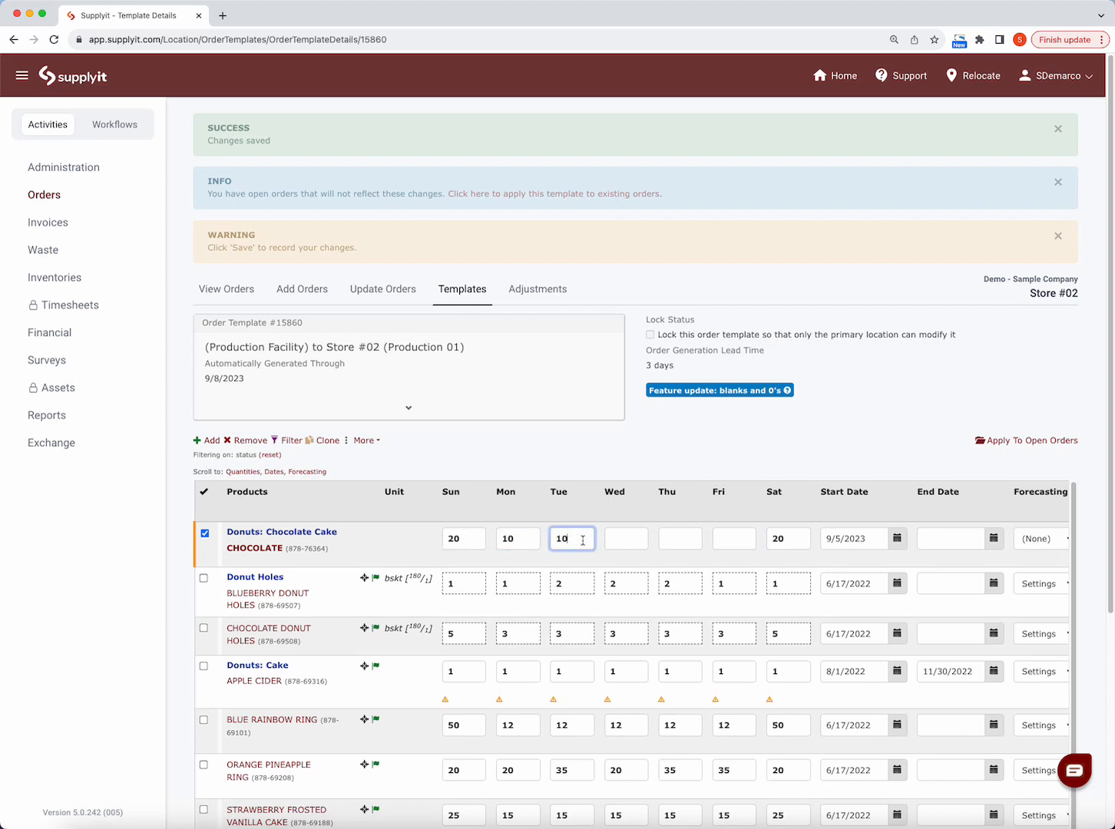
{"action": "left_click", "coordinate": [616, 541]}
{"action": "type", "text": "10"}
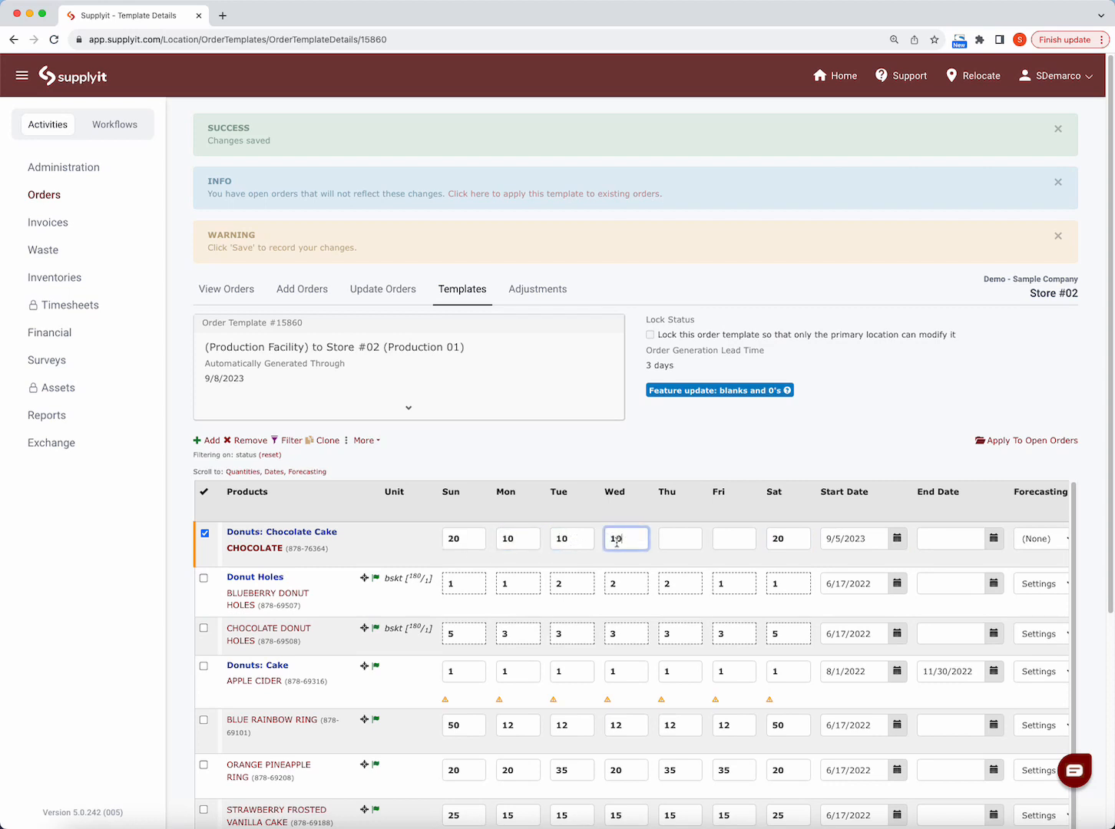
{"action": "left_click", "coordinate": [685, 542]}
{"action": "type", "text": "10"}
{"action": "left_click", "coordinate": [740, 540]}
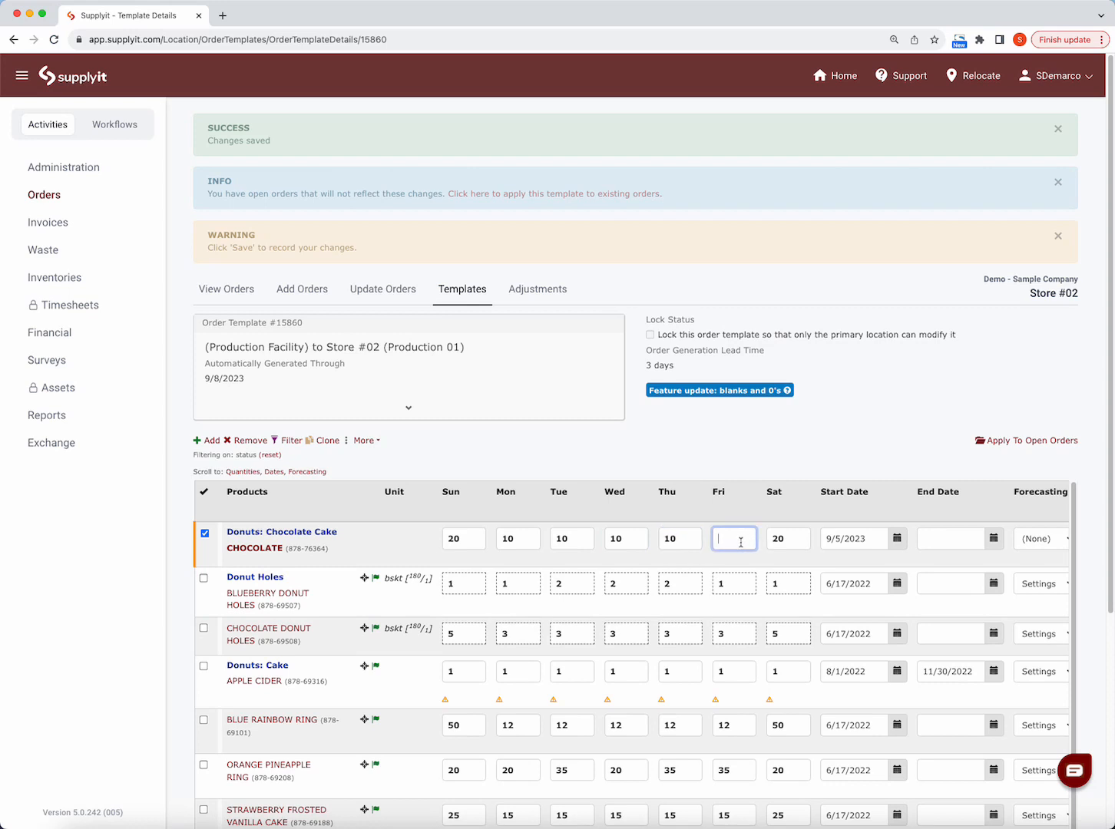
{"action": "type", "text": "10"}
- Set Chocolate's forecasting to Settings, with a waste factor of 10% and a waste minimum of 1
{"action": "scroll", "coordinate": [870, 589], "scroll_direction": "right", "scroll_amount": 5}
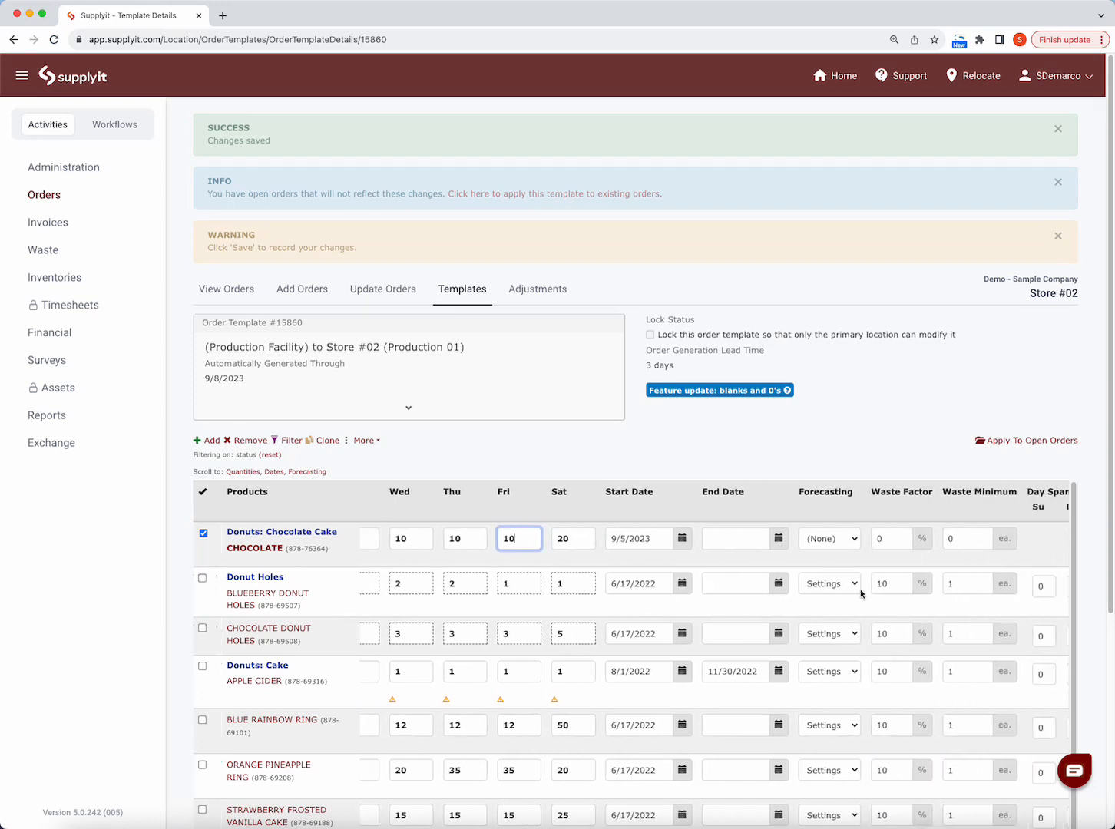
{"action": "left_click", "coordinate": [837, 545]}
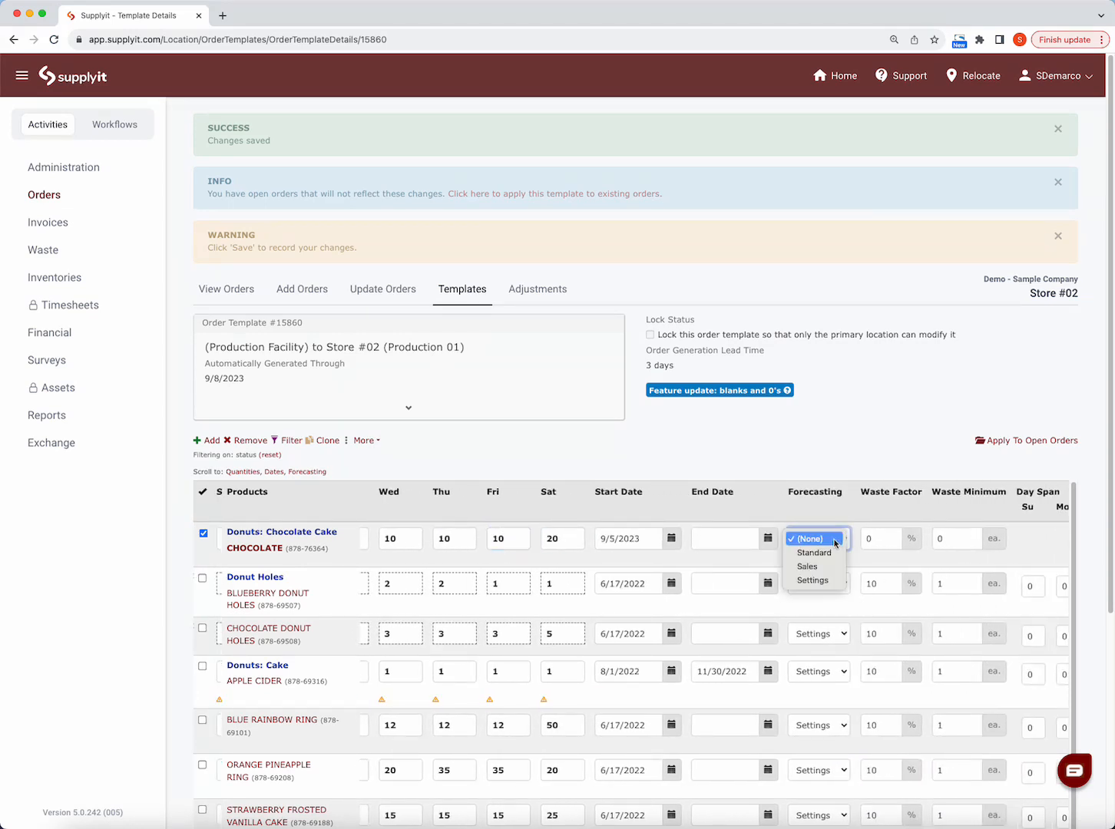
{"action": "left_click", "coordinate": [828, 588]}
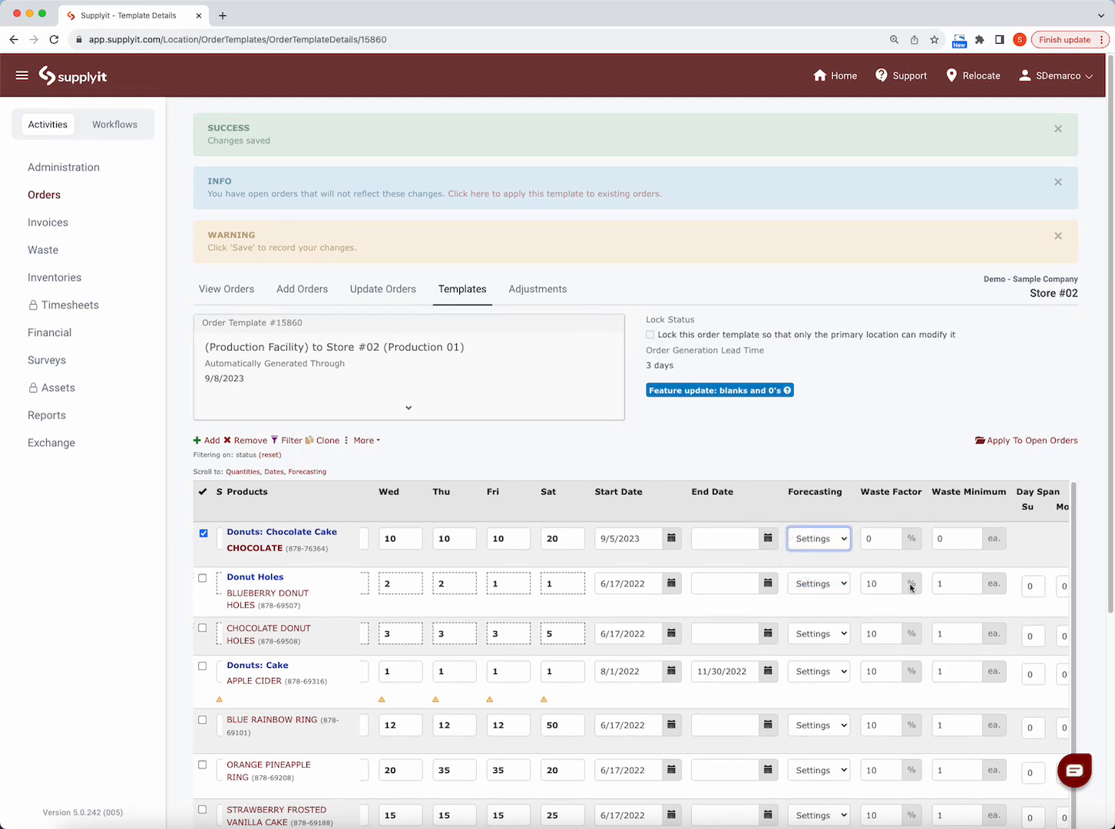
{"action": "left_click", "coordinate": [892, 537]}
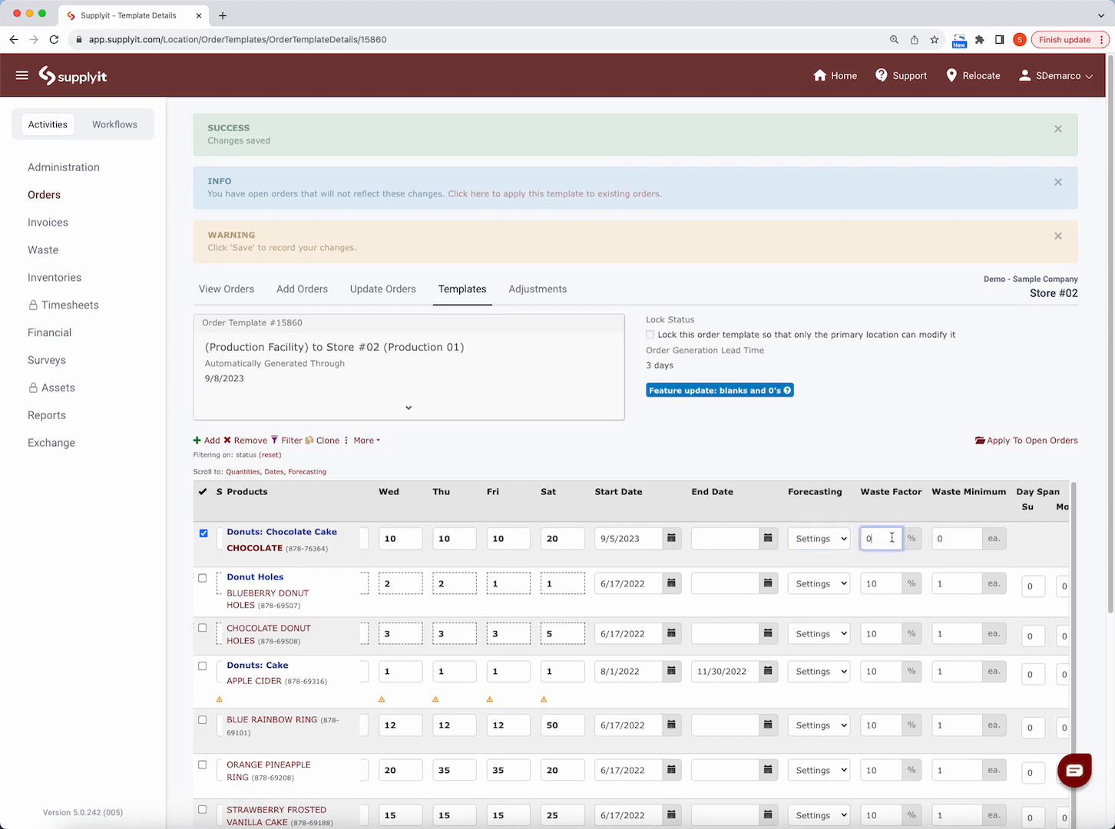
{"action": "double_click", "coordinate": [864, 538]}
{"action": "type", "text": "10"}
{"action": "double_click", "coordinate": [936, 537]}
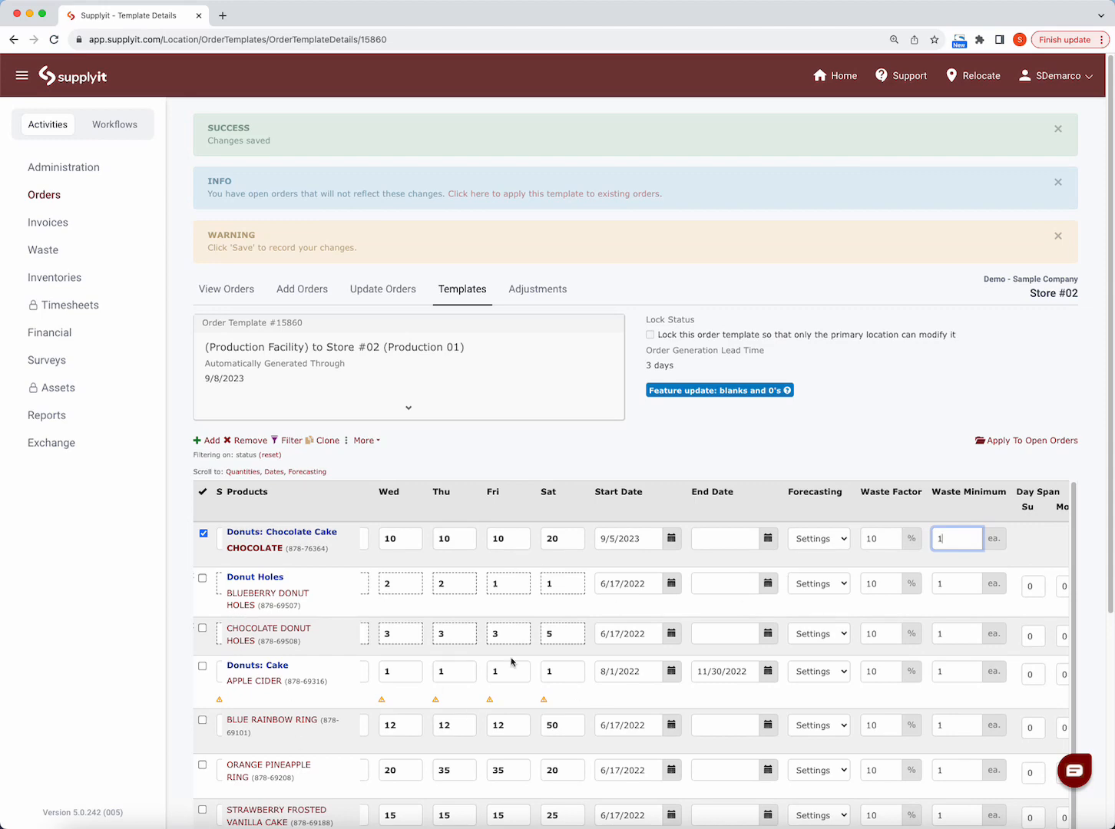
- Save the template changes and check the Chocolate row's quantities and forecasting columns
{"action": "scroll", "coordinate": [254, 642], "scroll_direction": "down", "scroll_amount": 1}
{"action": "scroll", "coordinate": [305, 618], "scroll_direction": "up", "scroll_amount": 1}
{"action": "scroll", "coordinate": [180, 634], "scroll_direction": "down", "scroll_amount": 4}
{"action": "scroll", "coordinate": [306, 634], "scroll_direction": "down", "scroll_amount": 1}
{"action": "left_click", "coordinate": [239, 773]}
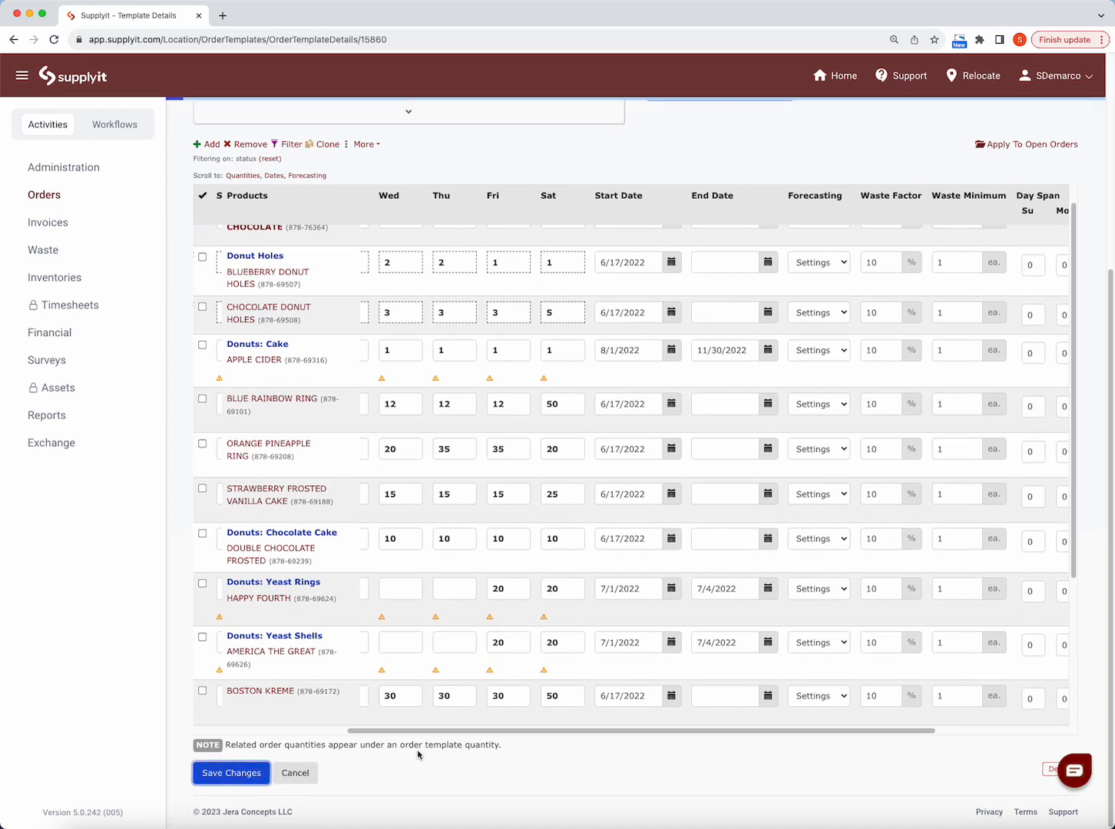
{"action": "scroll", "coordinate": [432, 703], "scroll_direction": "down", "scroll_amount": 3}
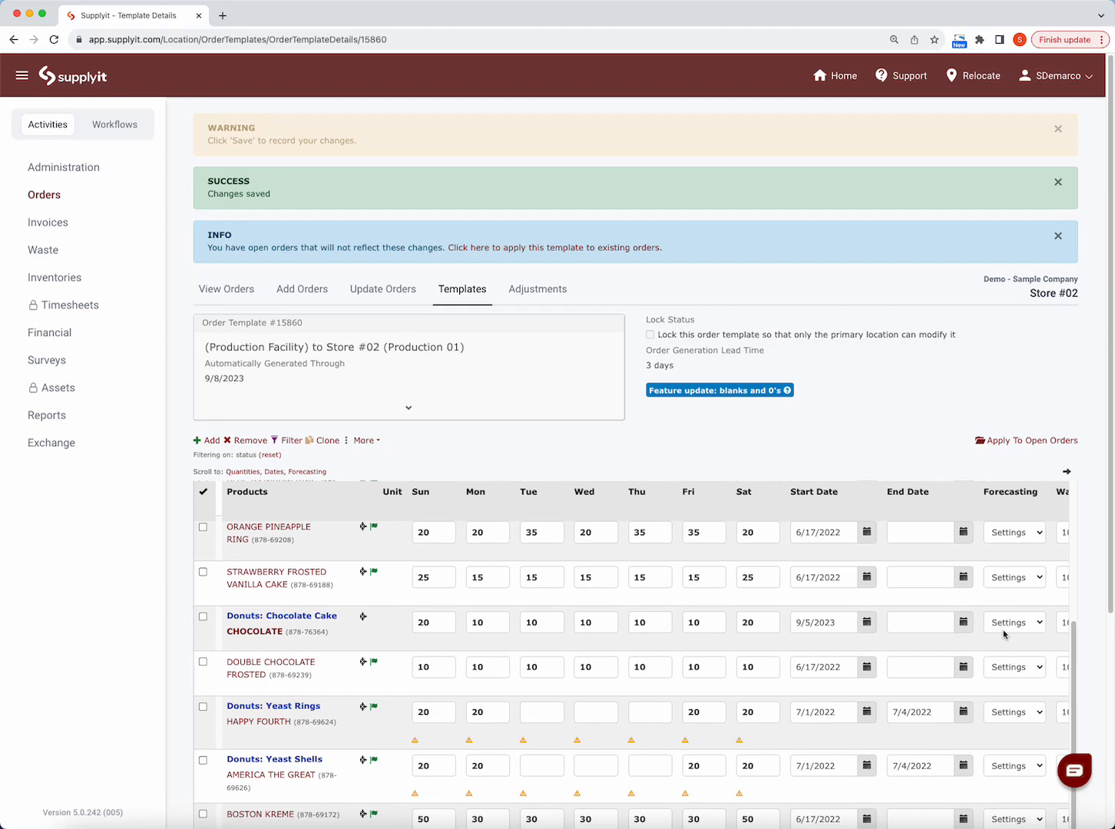
{"action": "scroll", "coordinate": [883, 673], "scroll_direction": "right", "scroll_amount": 5}
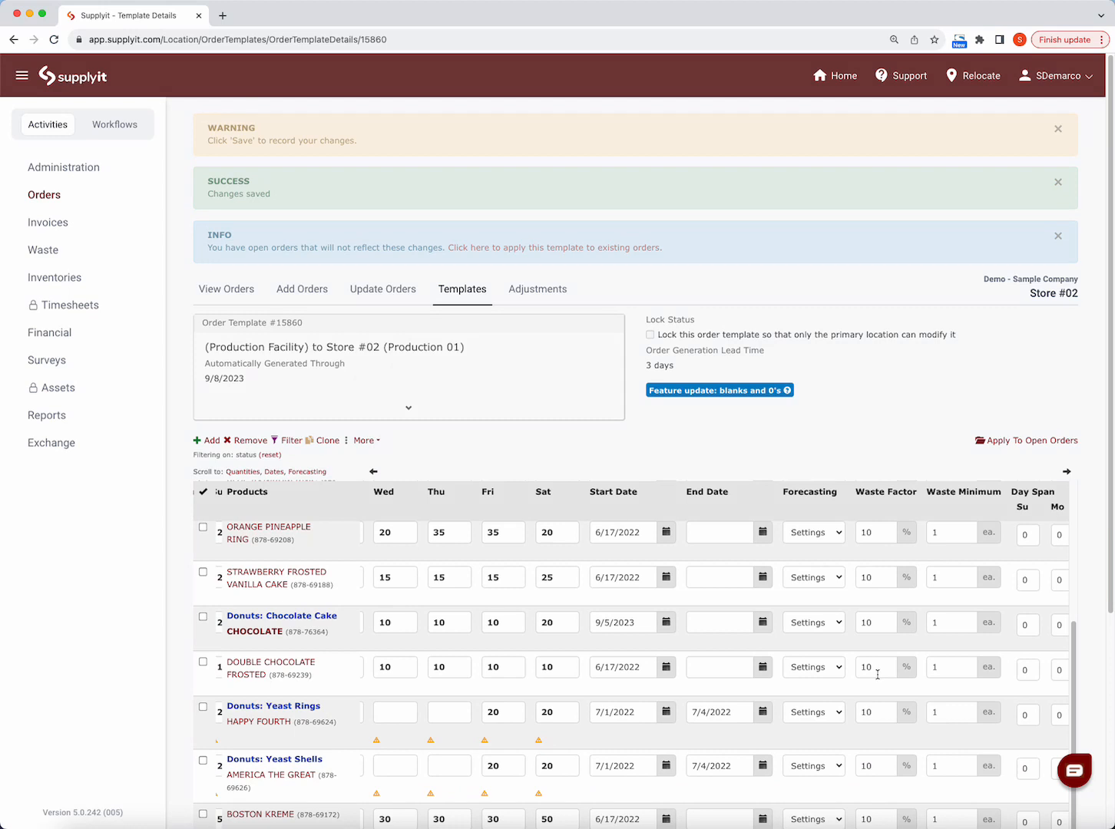
{"action": "scroll", "coordinate": [876, 669], "scroll_direction": "left", "scroll_amount": 5}
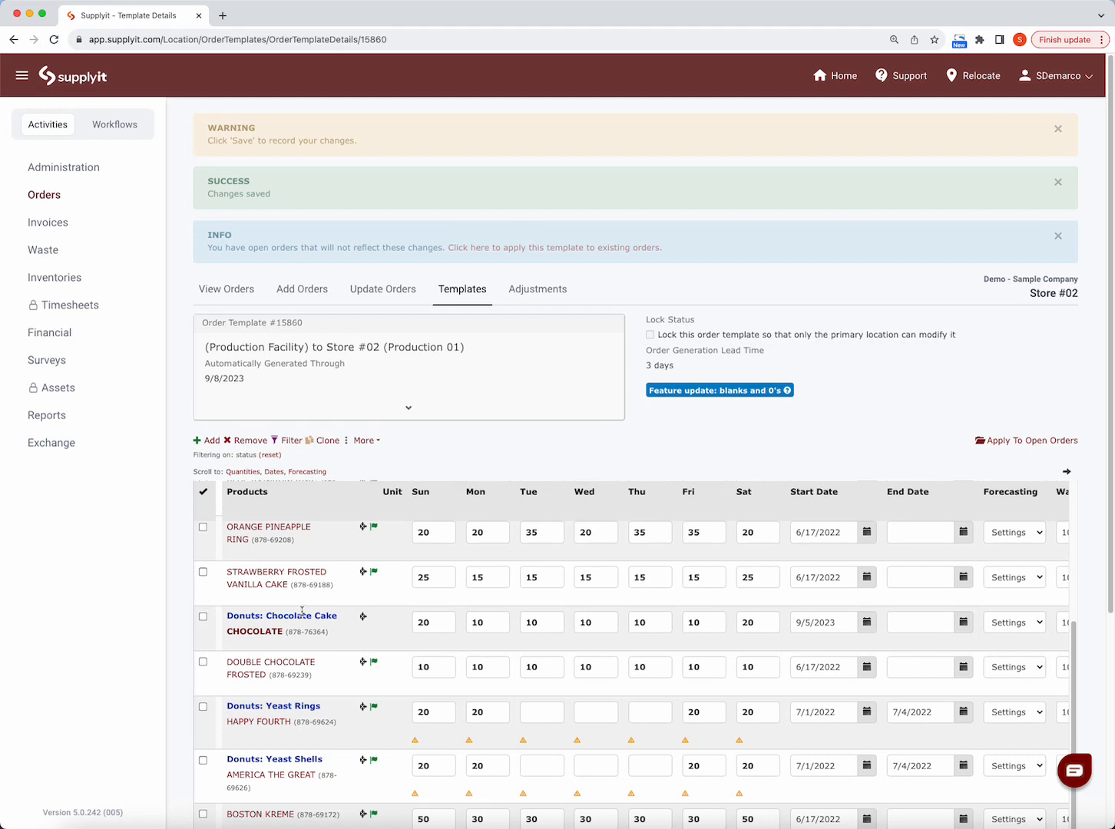
- Remove America The Great from the template and save the changes
{"action": "scroll", "coordinate": [302, 611], "scroll_direction": "up", "scroll_amount": 5}
{"action": "scroll", "coordinate": [231, 686], "scroll_direction": "down", "scroll_amount": 1}
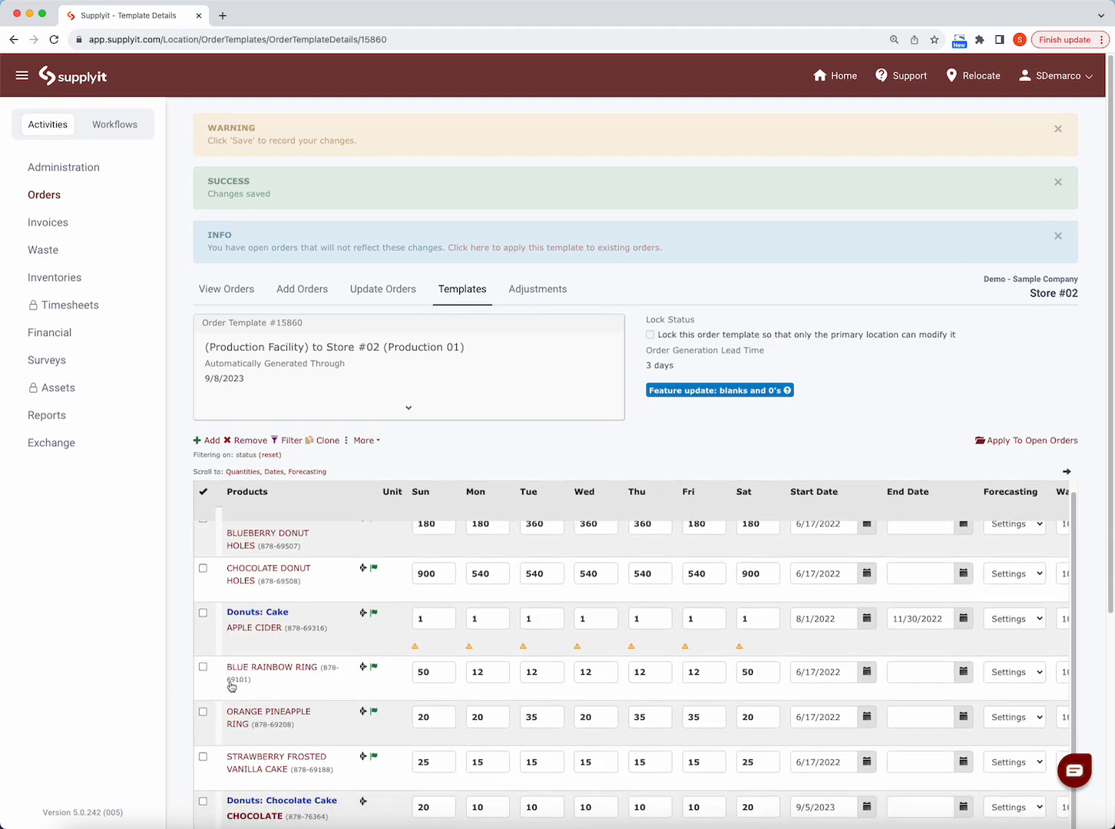
{"action": "scroll", "coordinate": [234, 676], "scroll_direction": "down", "scroll_amount": 5}
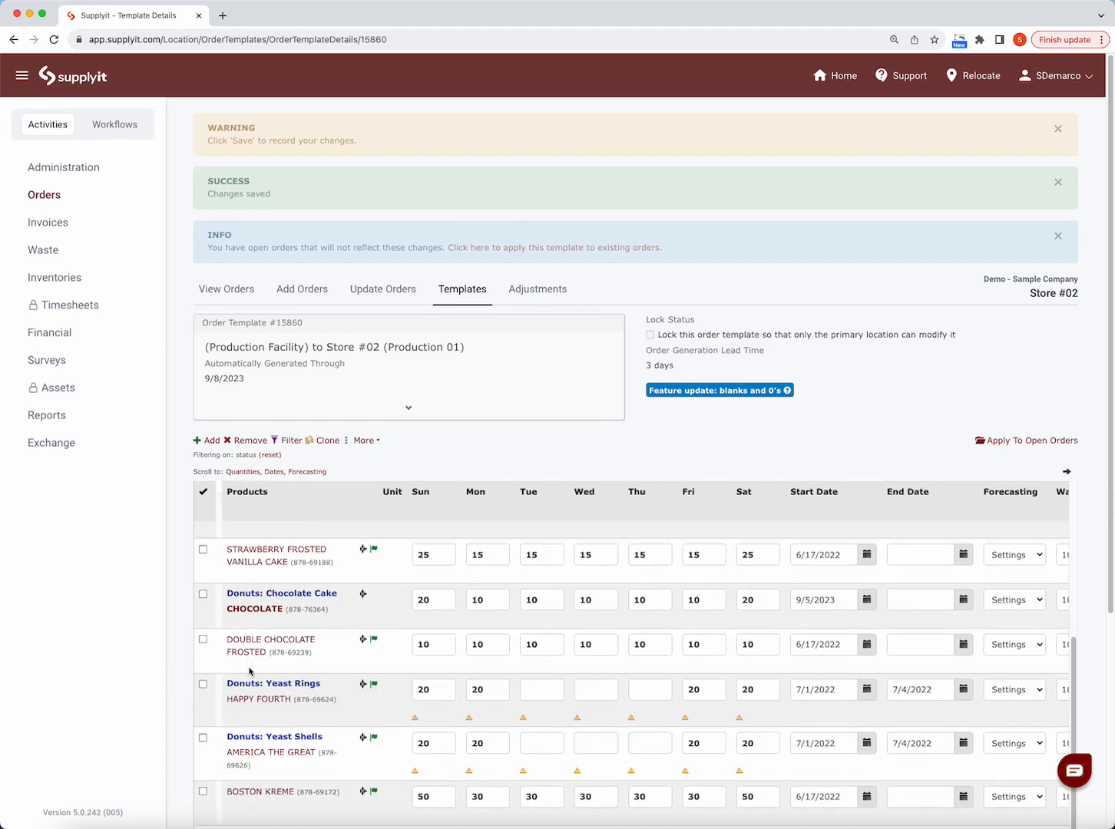
{"action": "left_click", "coordinate": [203, 740]}
{"action": "left_click", "coordinate": [250, 441]}
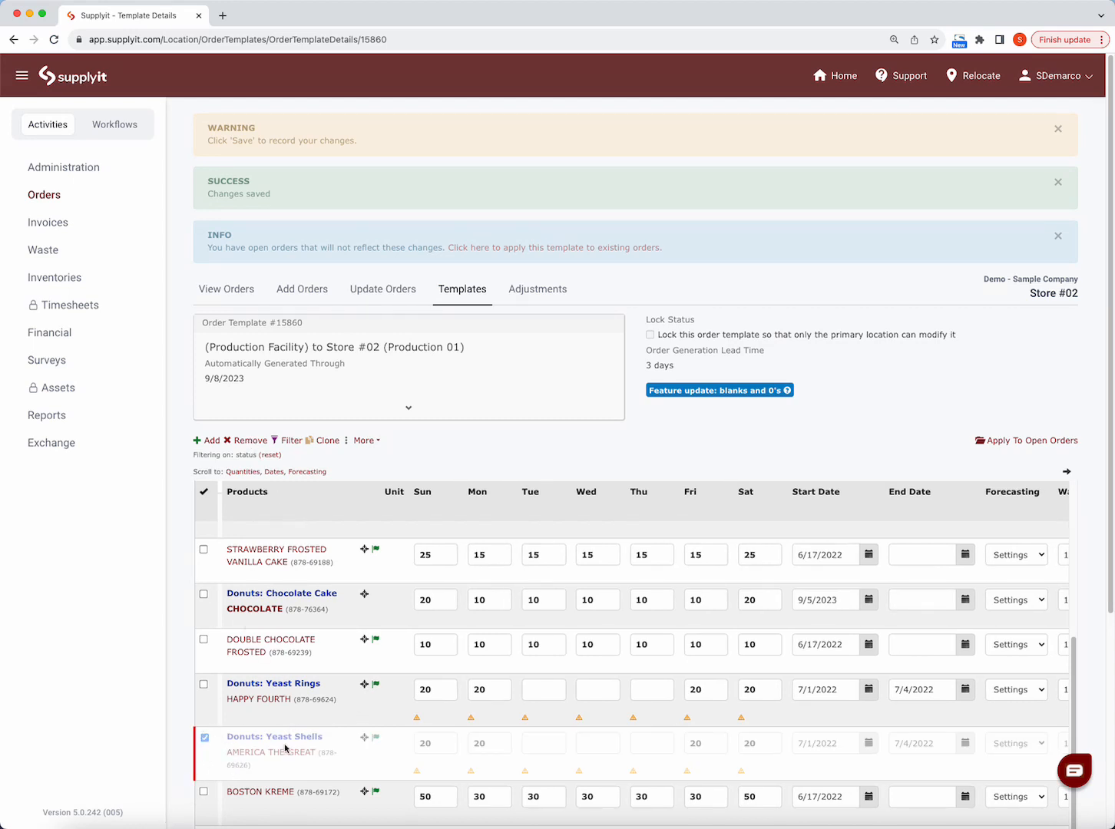
{"action": "scroll", "coordinate": [268, 705], "scroll_direction": "down", "scroll_amount": 8}
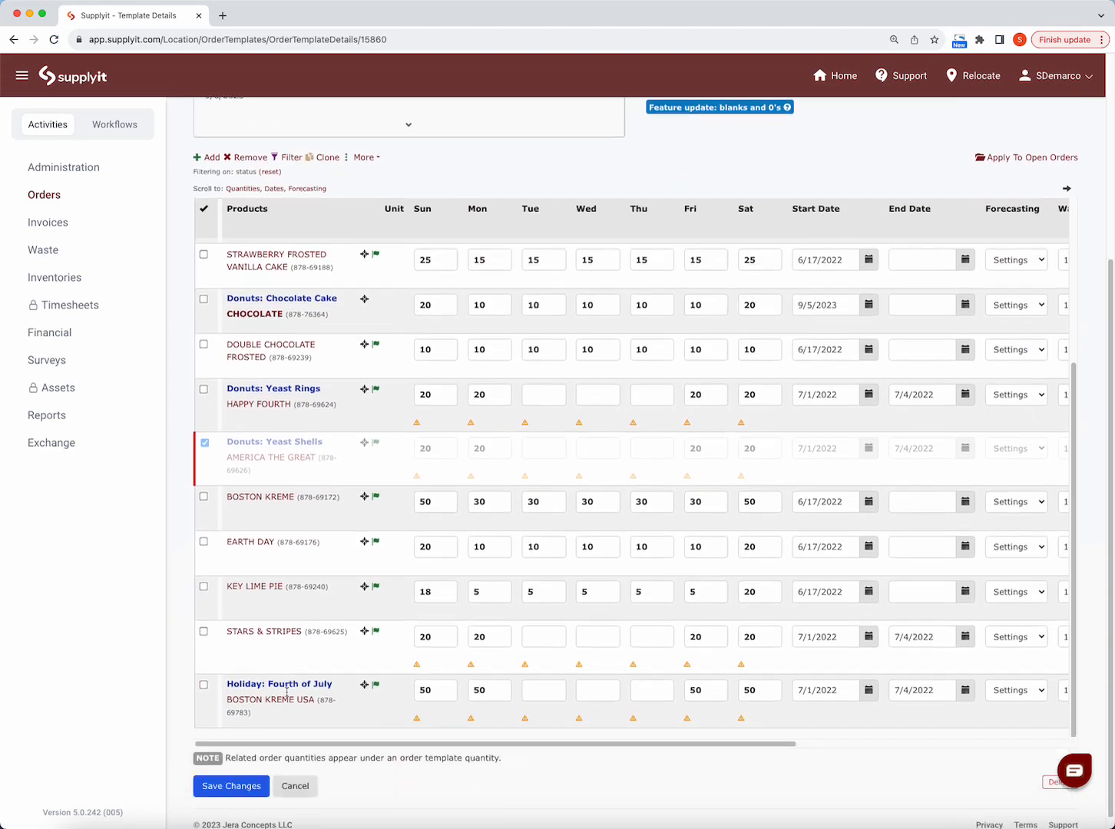
{"action": "left_click", "coordinate": [232, 773]}
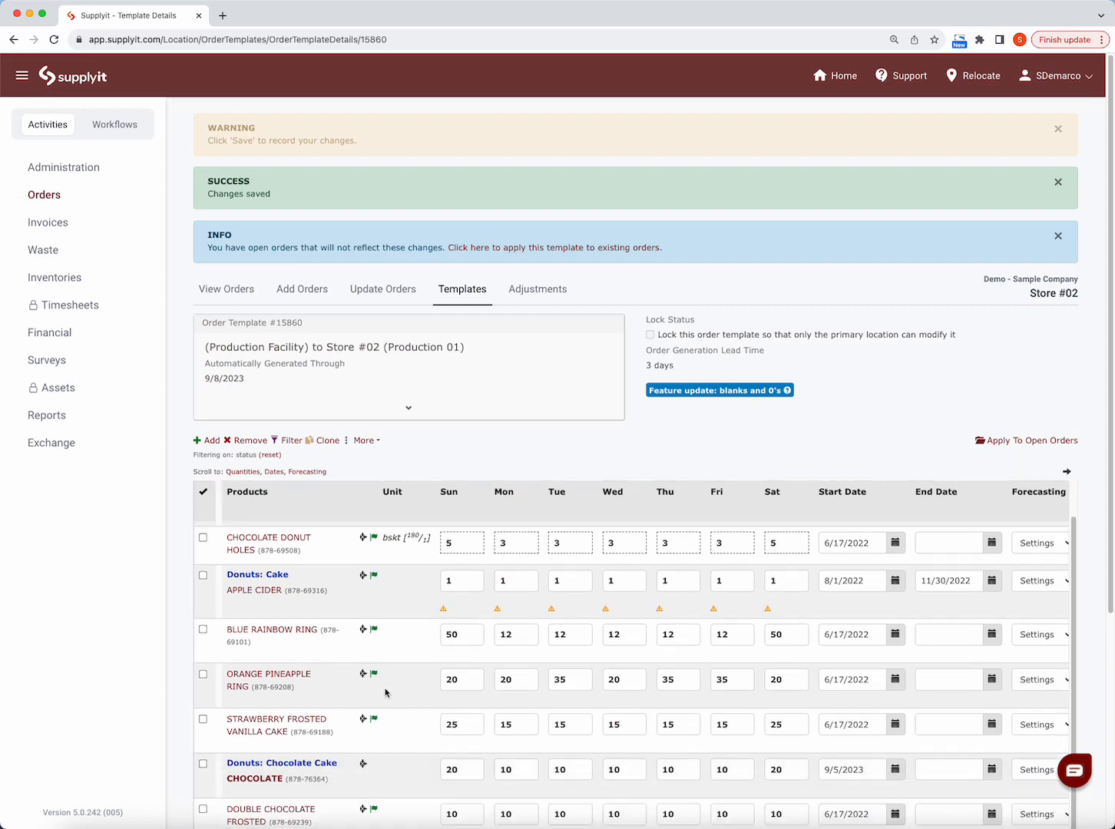
- Add the Happy Halloween, Sugar & Spice and Carmel Creme products to the template
{"action": "scroll", "coordinate": [386, 694], "scroll_direction": "down", "scroll_amount": 10}
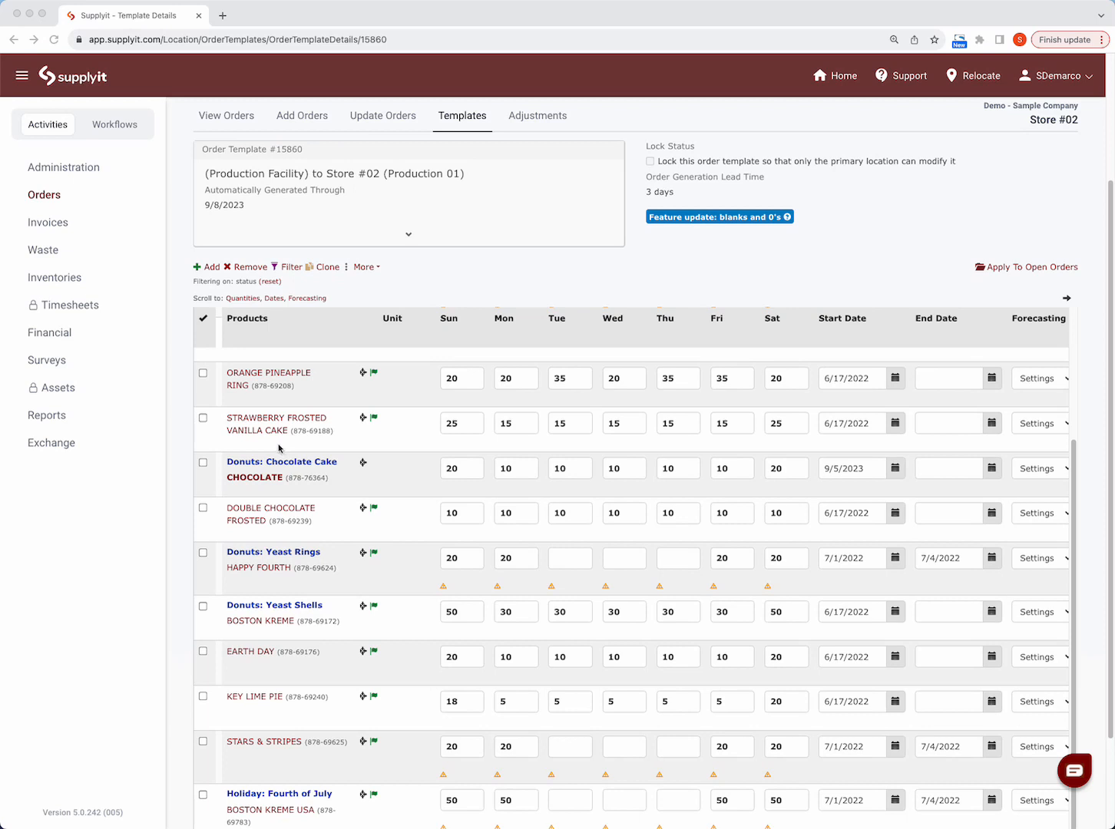
{"action": "left_click", "coordinate": [325, 273]}
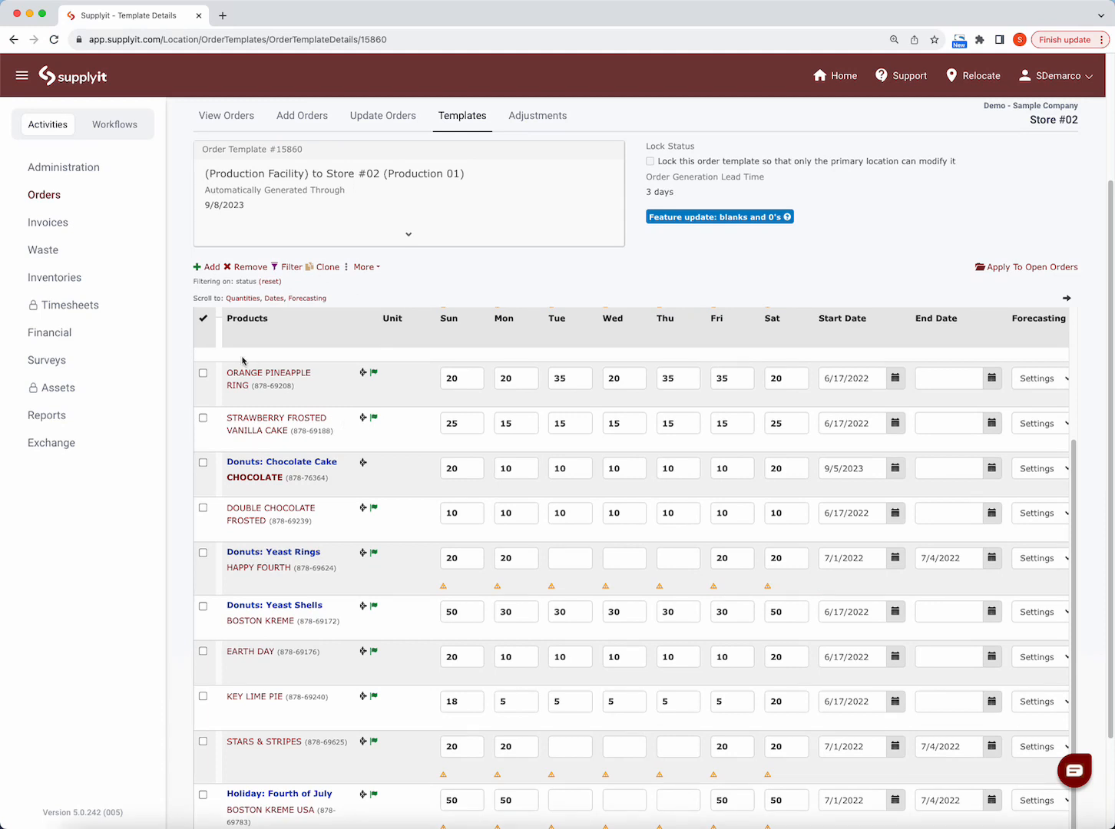
{"action": "left_click", "coordinate": [208, 267]}
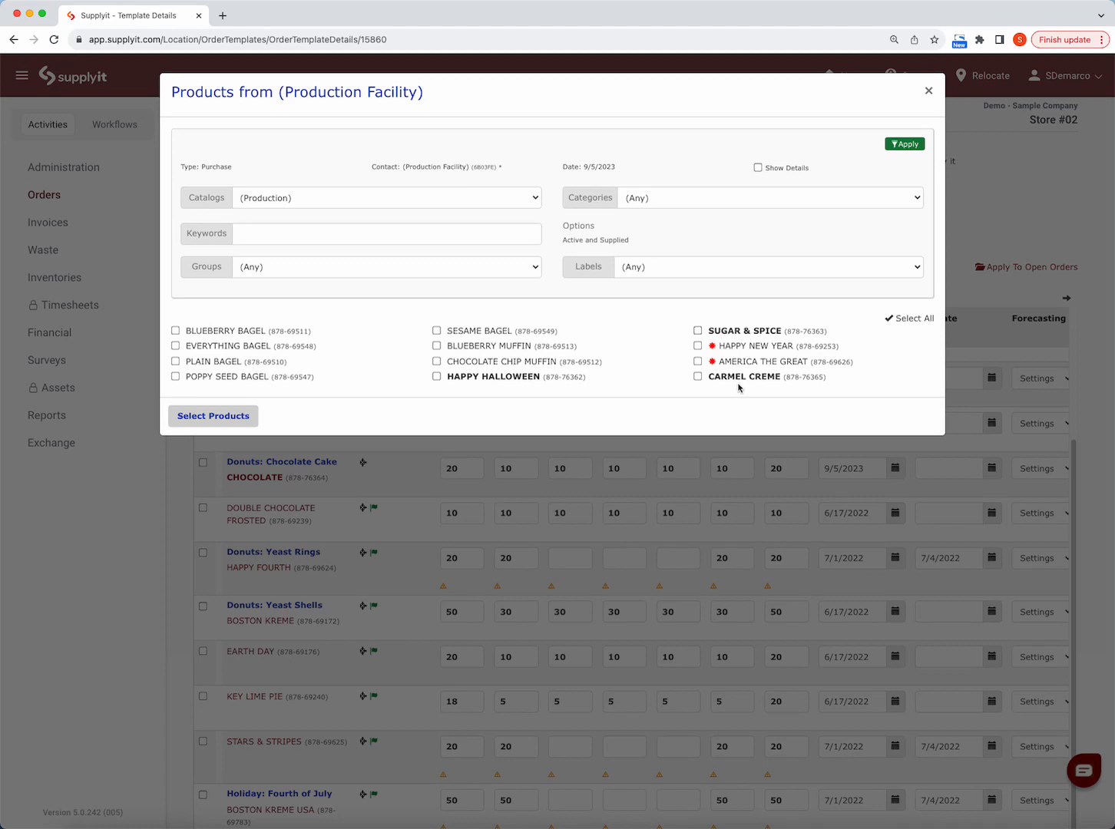
{"action": "left_click", "coordinate": [437, 377]}
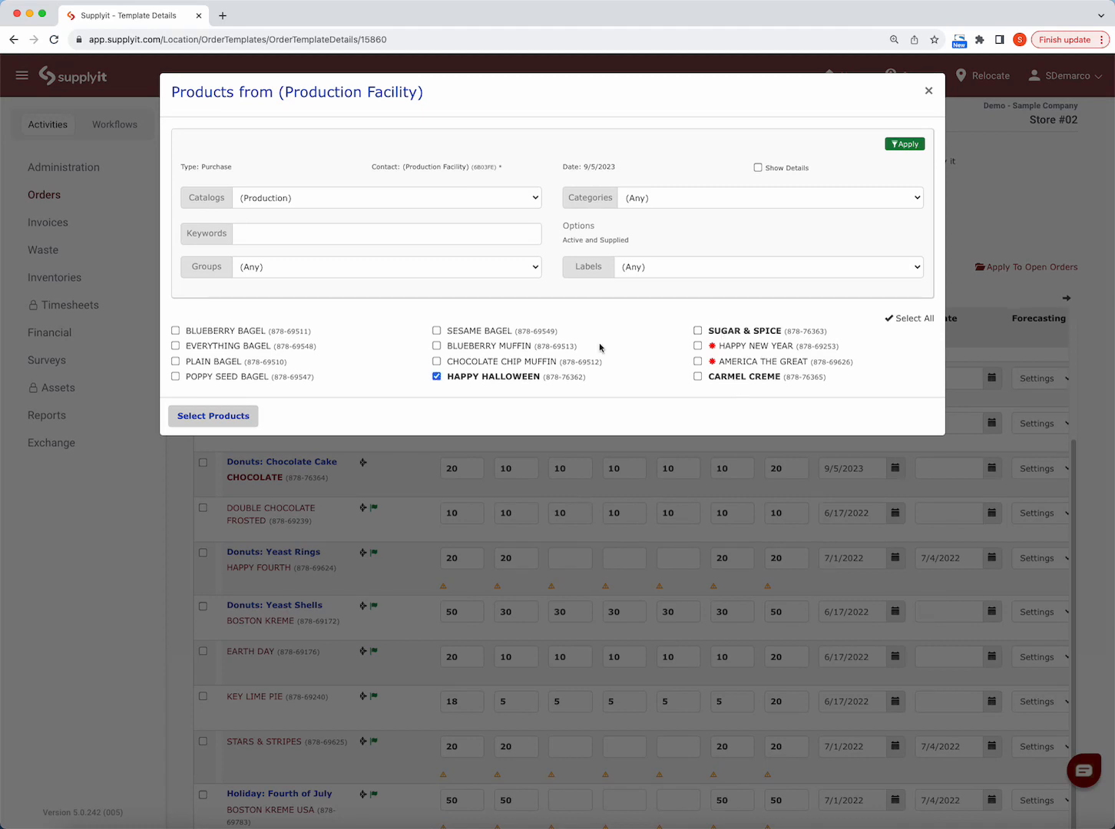
{"action": "left_click", "coordinate": [698, 332]}
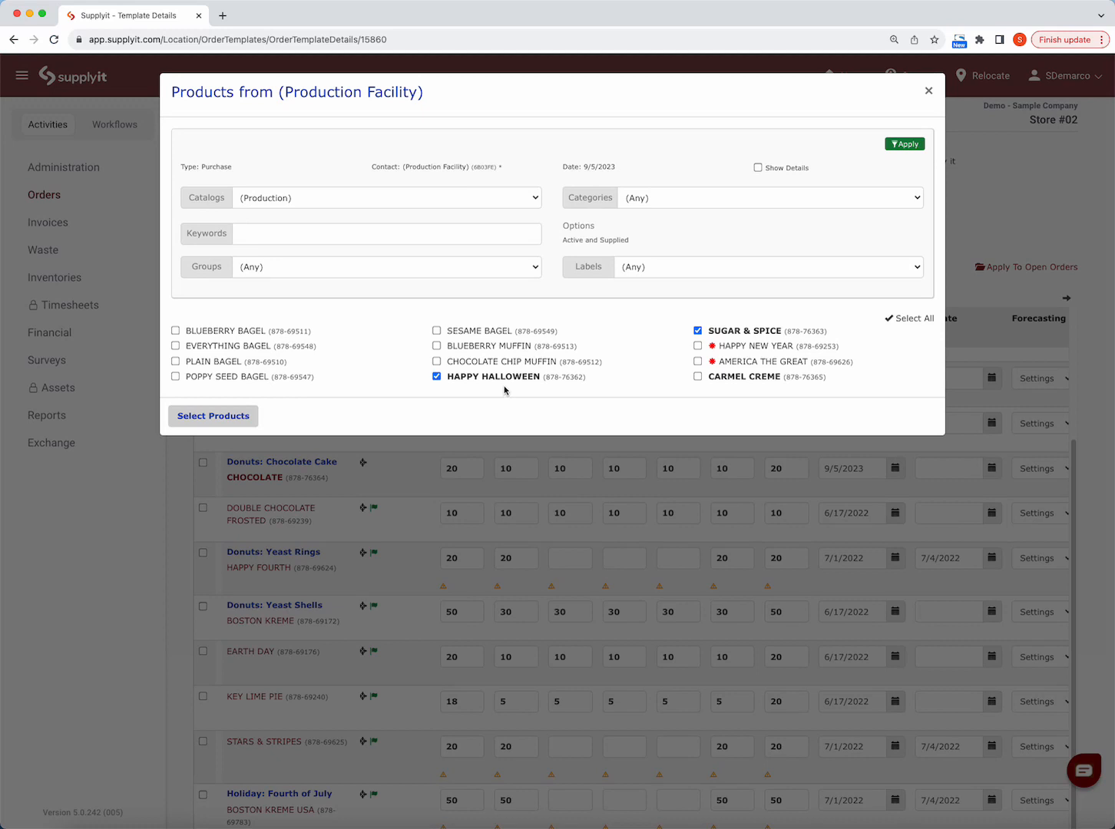
{"action": "left_click", "coordinate": [697, 376]}
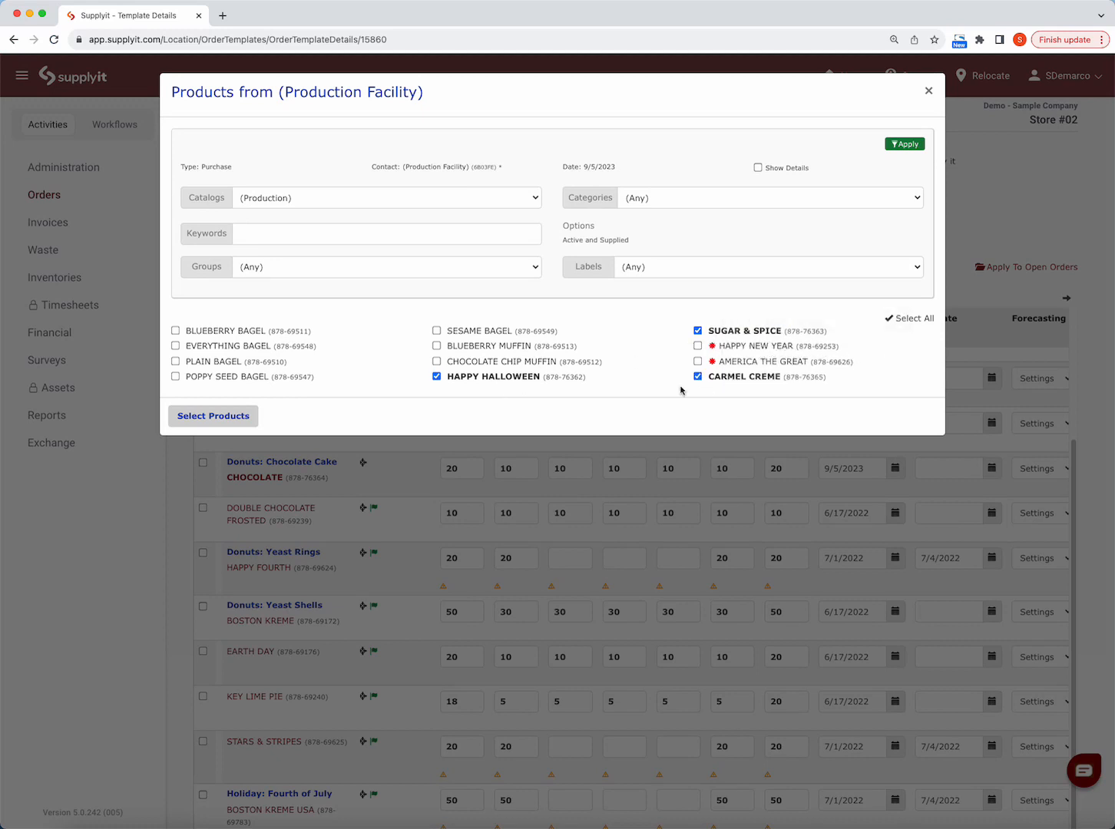
{"action": "left_click", "coordinate": [242, 418]}
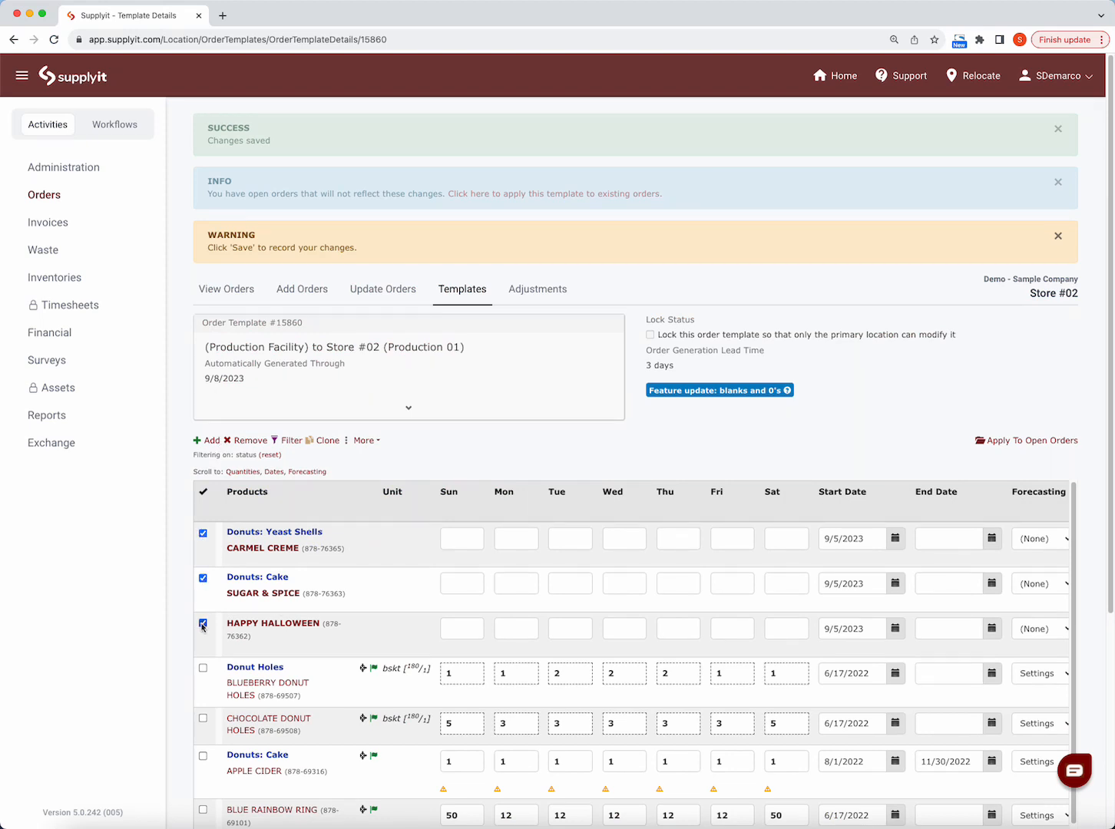
- Include Orange Pineapple Ring in the product selection and choose it as the clone source
{"action": "scroll", "coordinate": [357, 679], "scroll_direction": "down", "scroll_amount": 2}
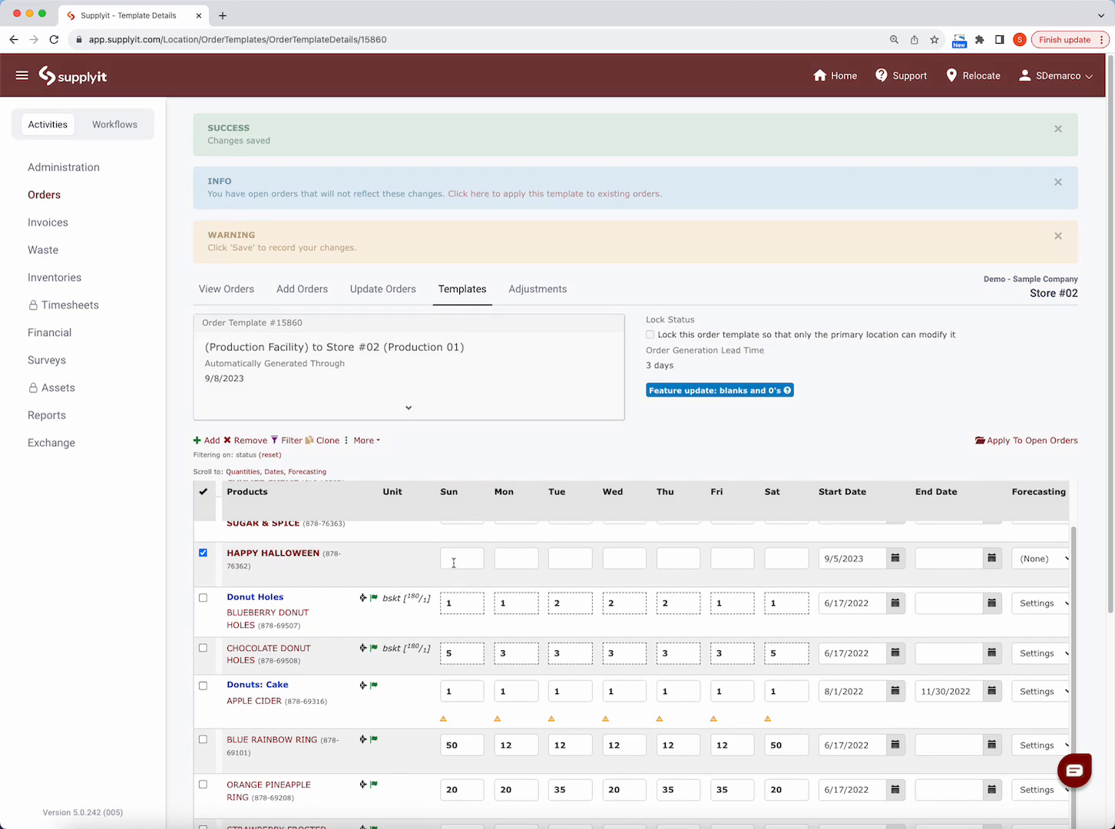
{"action": "left_click", "coordinate": [202, 784]}
{"action": "left_click", "coordinate": [329, 442]}
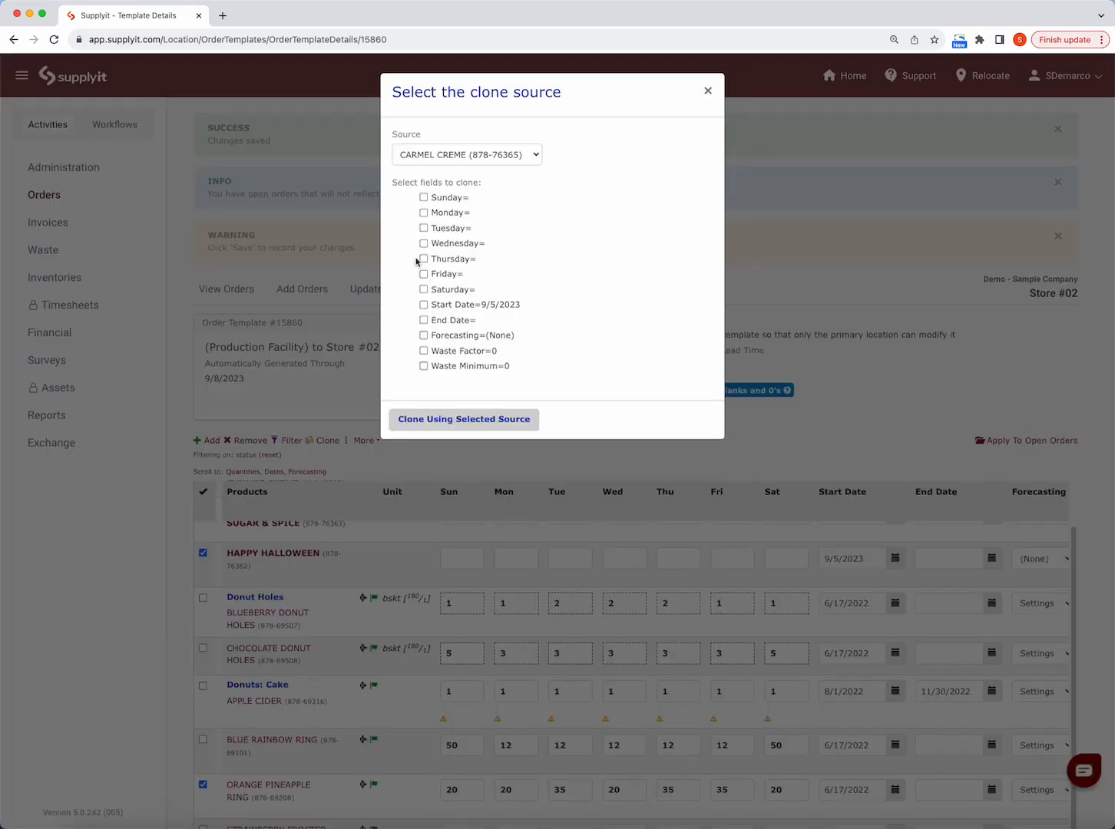
{"action": "left_click", "coordinate": [521, 157]}
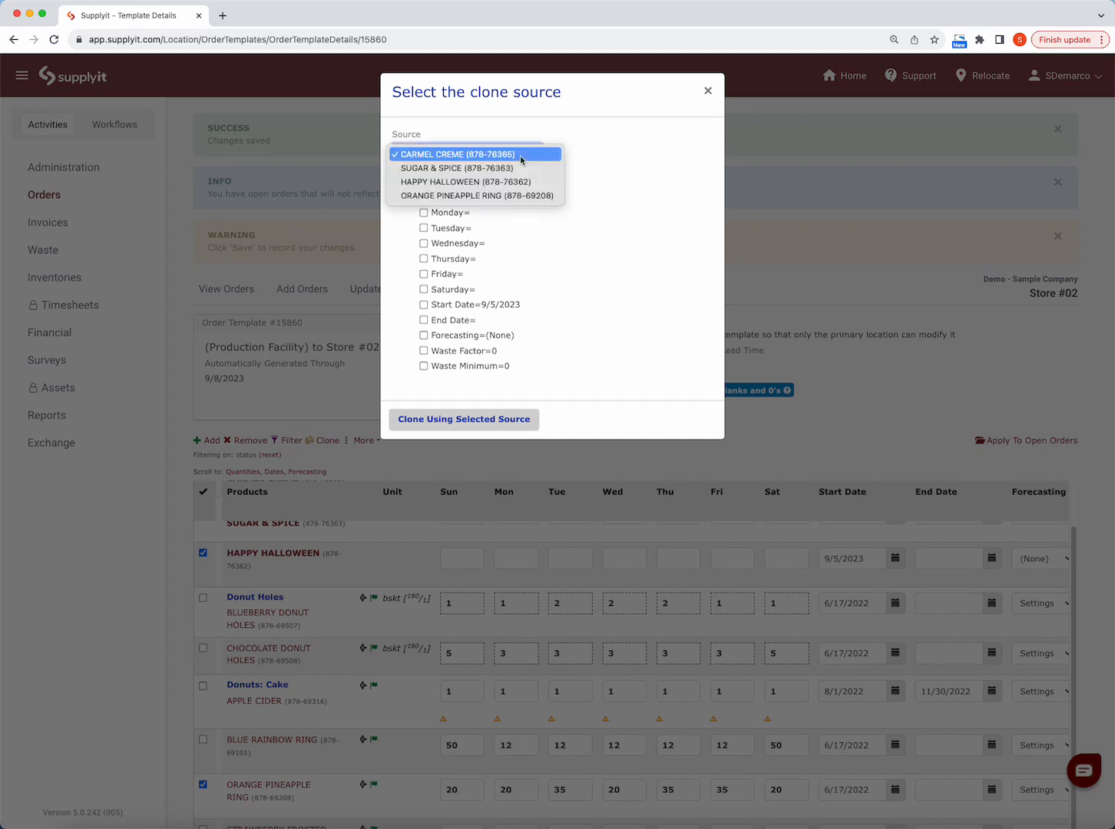
{"action": "left_click", "coordinate": [521, 197]}
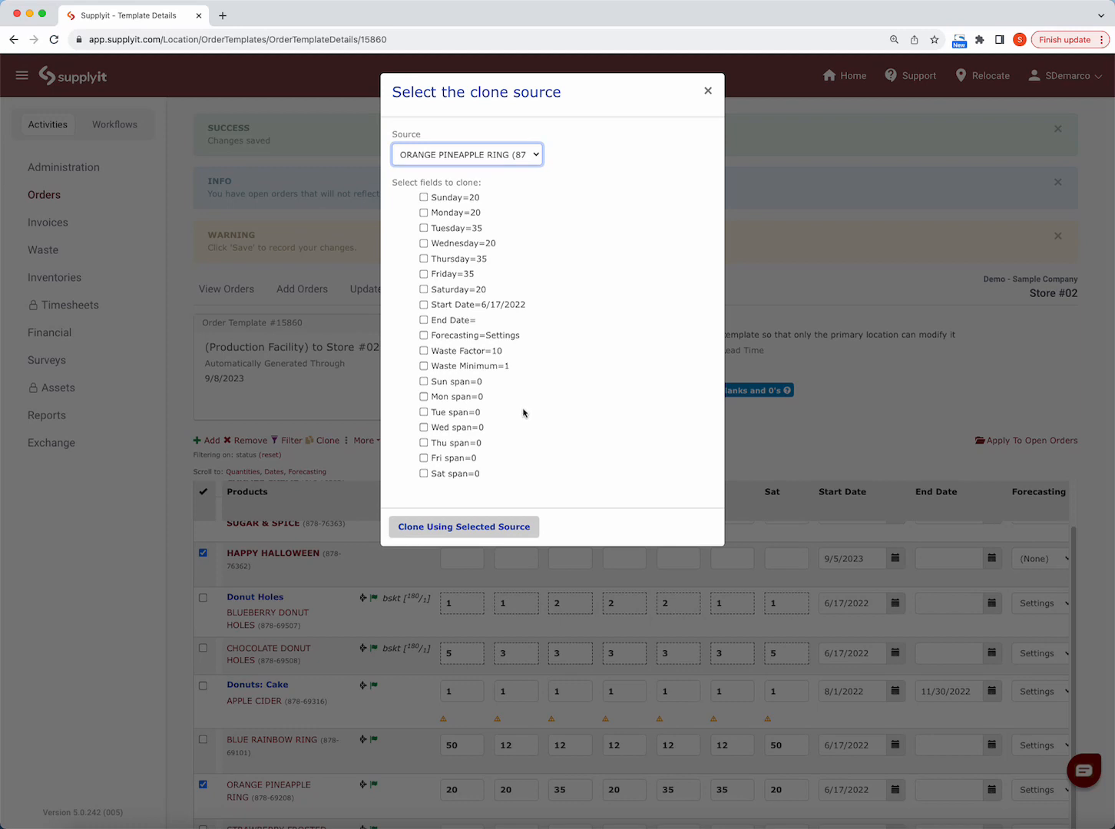
- Clone the source's Sunday to Saturday quantities, Forecasting, Waste Factor and Waste Minimum to the selected products
{"action": "left_click", "coordinate": [424, 198]}
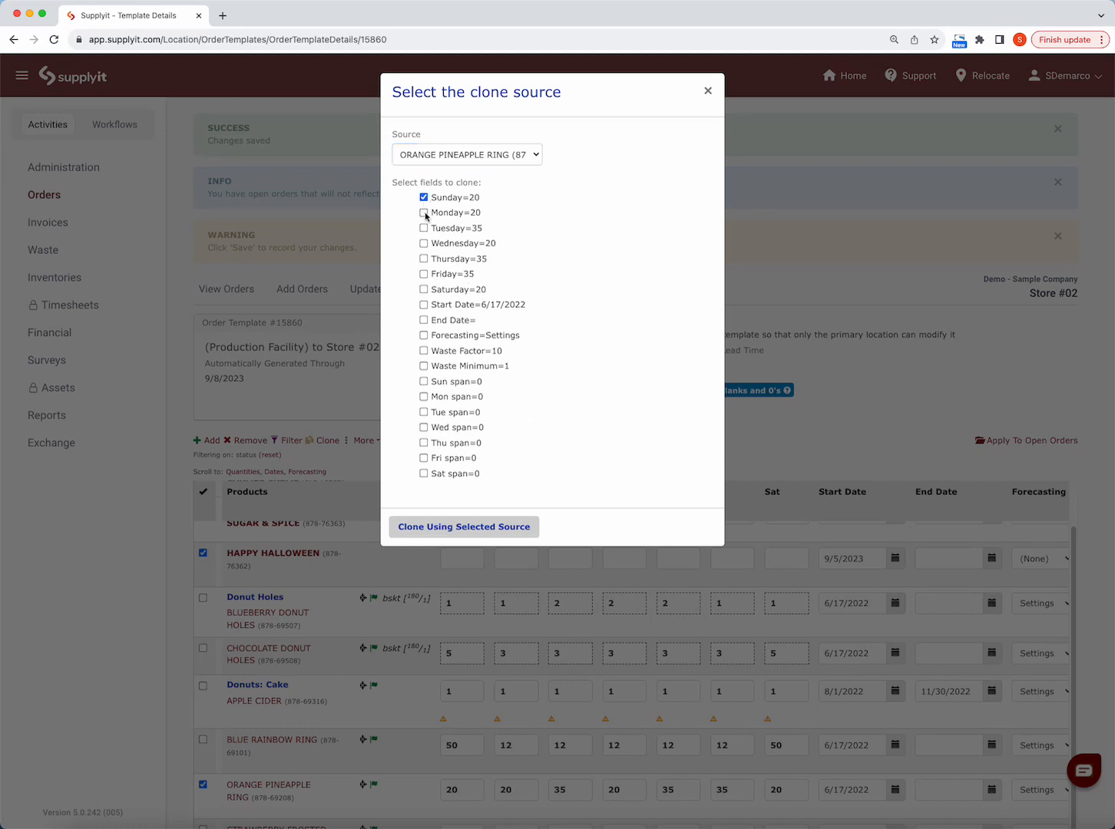
{"action": "left_click", "coordinate": [424, 214]}
{"action": "left_click", "coordinate": [424, 228]}
{"action": "left_click", "coordinate": [424, 244]}
{"action": "left_click", "coordinate": [424, 259]}
{"action": "left_click", "coordinate": [424, 275]}
{"action": "left_click", "coordinate": [424, 289]}
{"action": "left_click", "coordinate": [433, 336]}
{"action": "left_click", "coordinate": [423, 350]}
{"action": "left_click", "coordinate": [427, 528]}
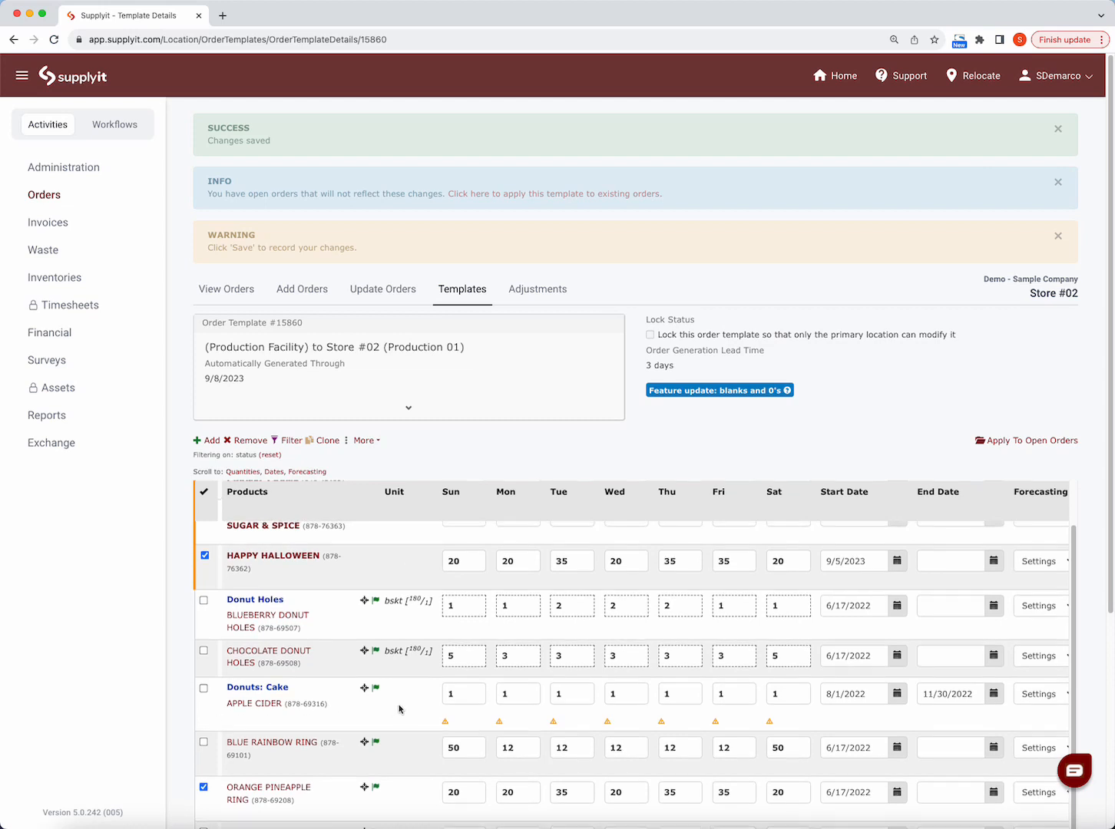
- Check the quantities cloned to Carmel Creme, Sugar & Spice and Happy Halloween, and save the template changes
{"action": "scroll", "coordinate": [398, 706], "scroll_direction": "up", "scroll_amount": 2}
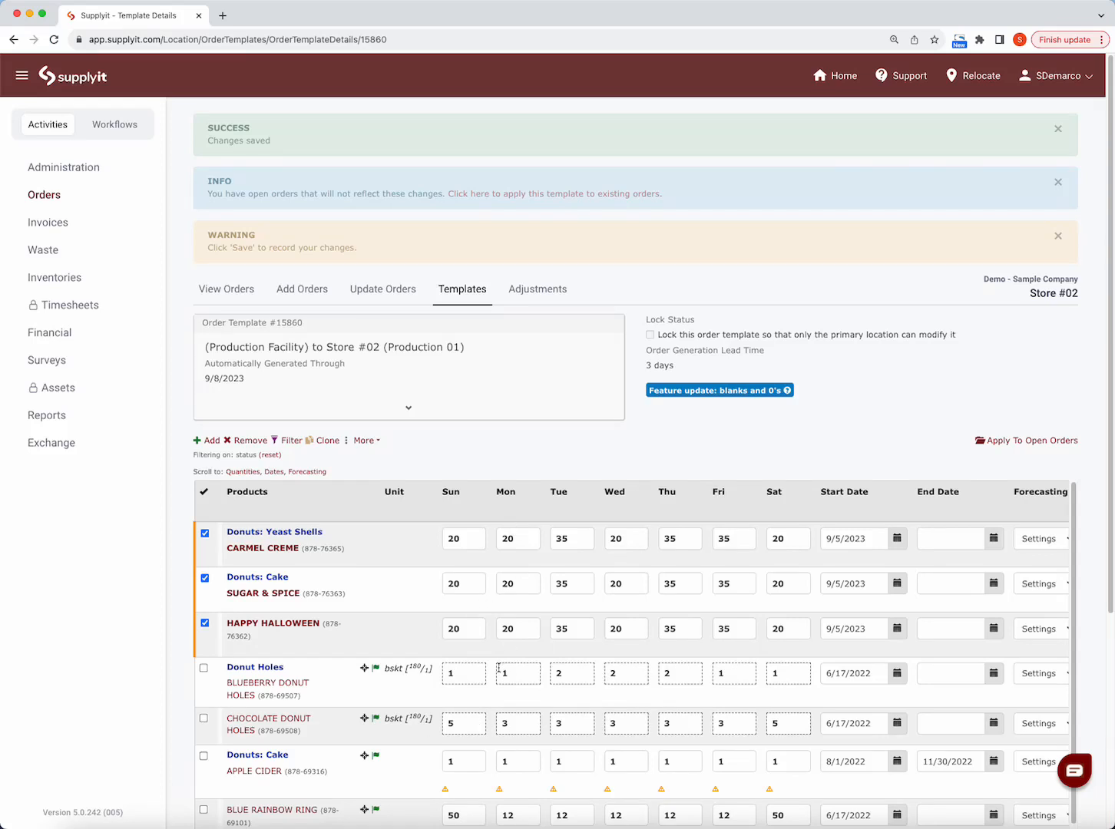
{"action": "scroll", "coordinate": [522, 722], "scroll_direction": "down", "scroll_amount": 2}
{"action": "scroll", "coordinate": [520, 727], "scroll_direction": "down", "scroll_amount": 1}
{"action": "scroll", "coordinate": [65, 537], "scroll_direction": "down", "scroll_amount": 3}
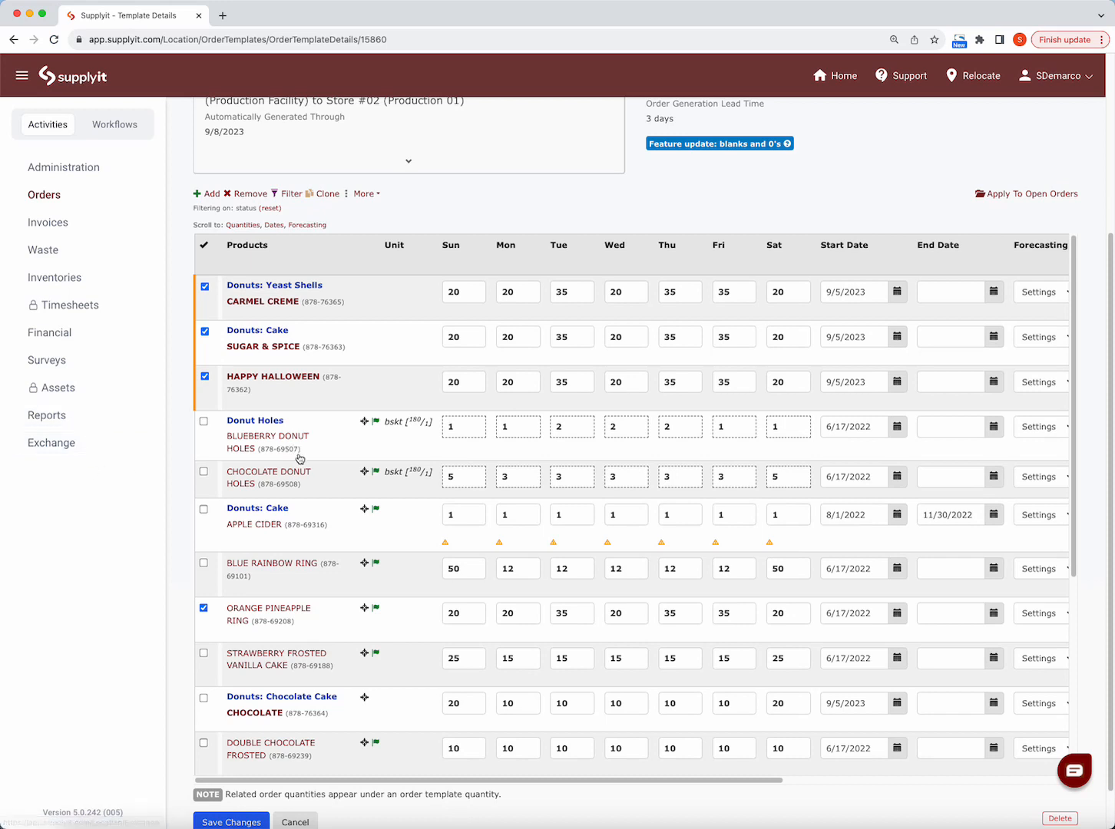
{"action": "scroll", "coordinate": [116, 639], "scroll_direction": "down", "scroll_amount": 1}
{"action": "scroll", "coordinate": [116, 639], "scroll_direction": "down", "scroll_amount": 1}
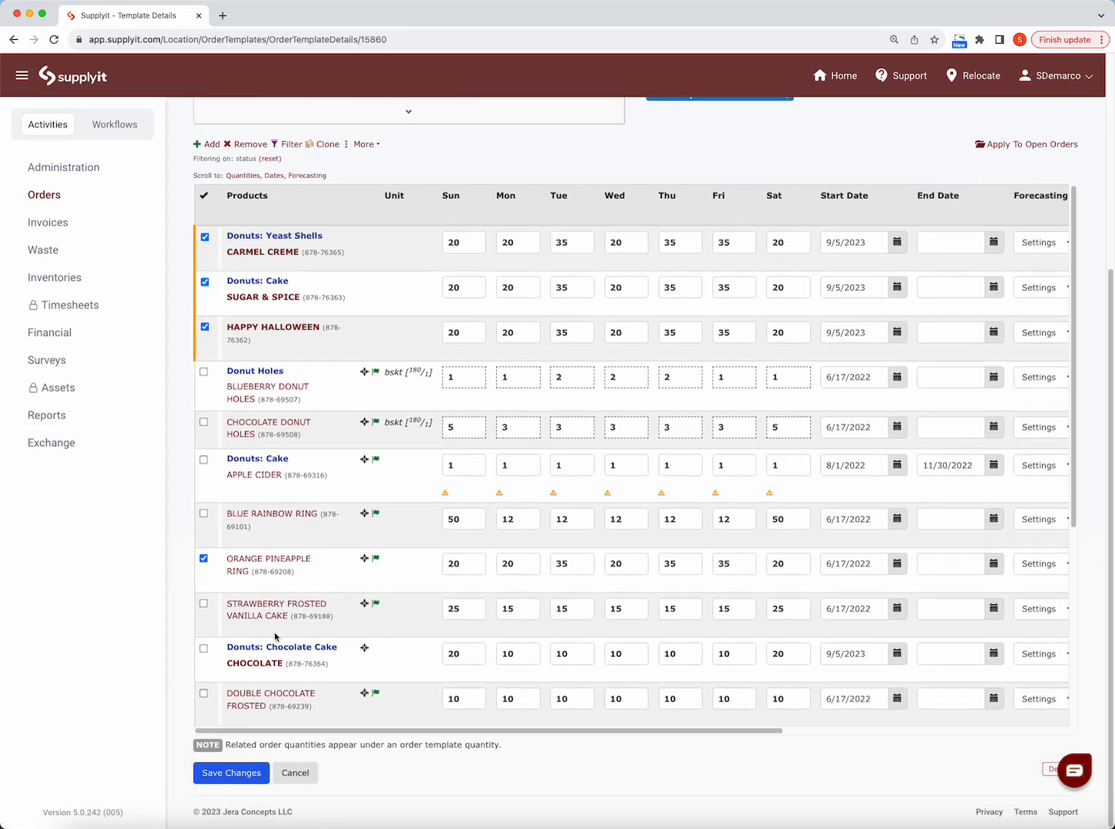
{"action": "left_click", "coordinate": [231, 774]}
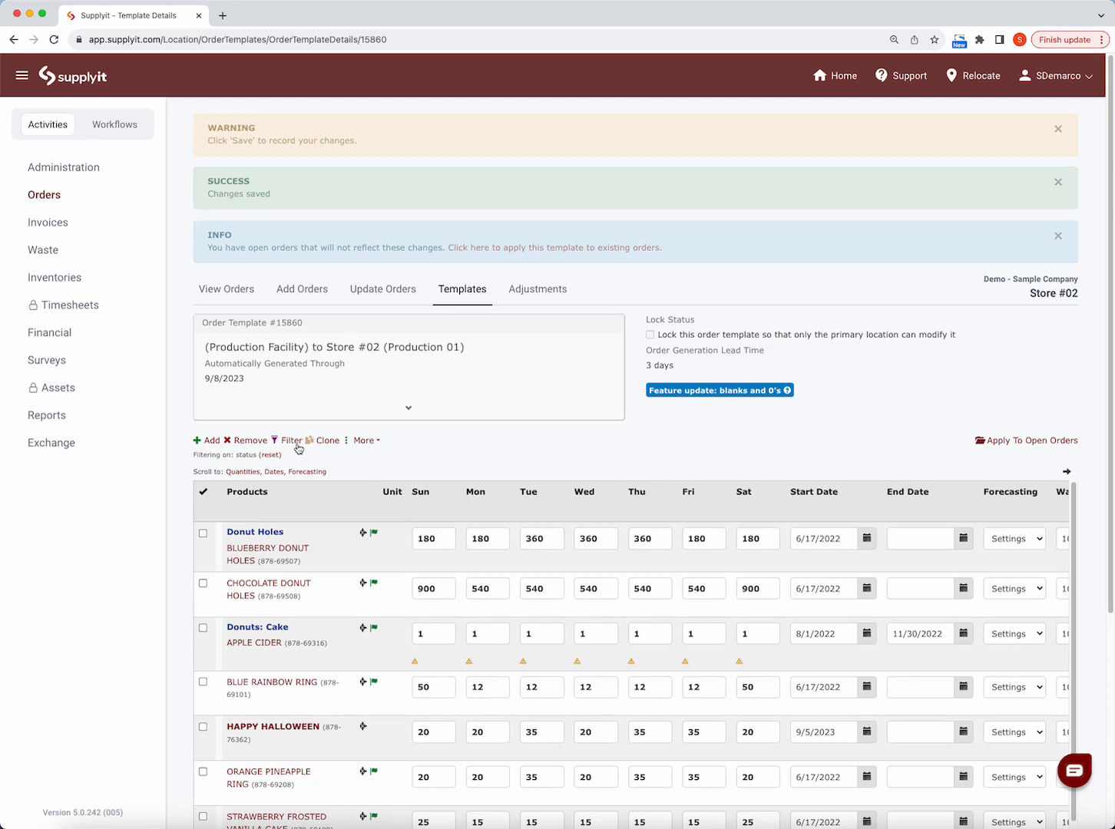
- Show the product details in the template and review the supplier rules through to the Fourth of July holiday products
{"action": "left_click", "coordinate": [363, 441]}
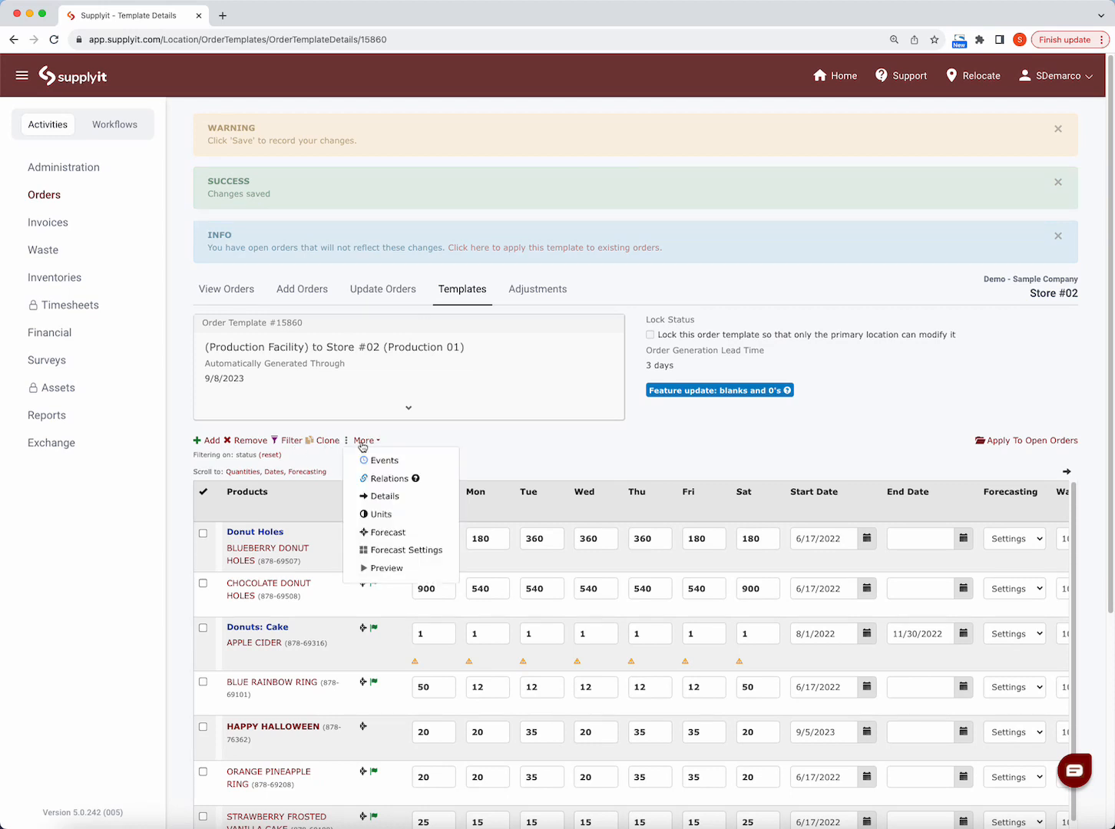
{"action": "left_click", "coordinate": [400, 497]}
{"action": "scroll", "coordinate": [388, 657], "scroll_direction": "down", "scroll_amount": 5}
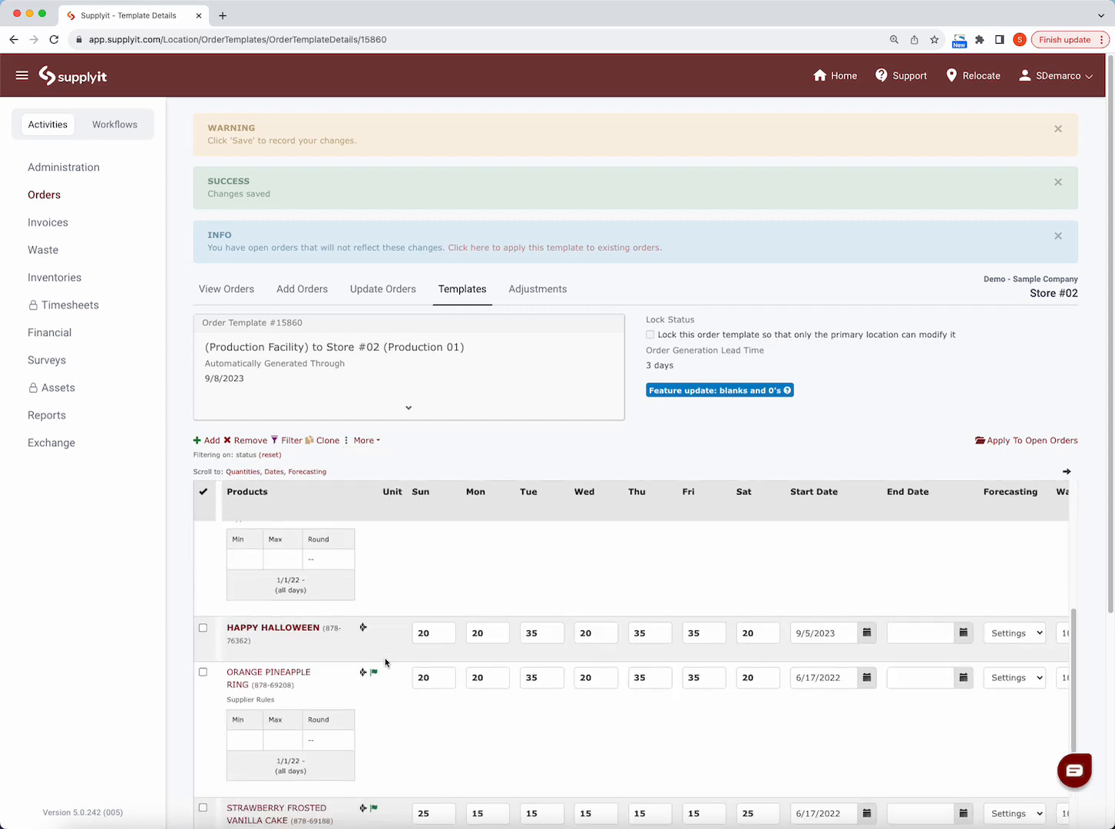
{"action": "scroll", "coordinate": [385, 662], "scroll_direction": "down", "scroll_amount": 10}
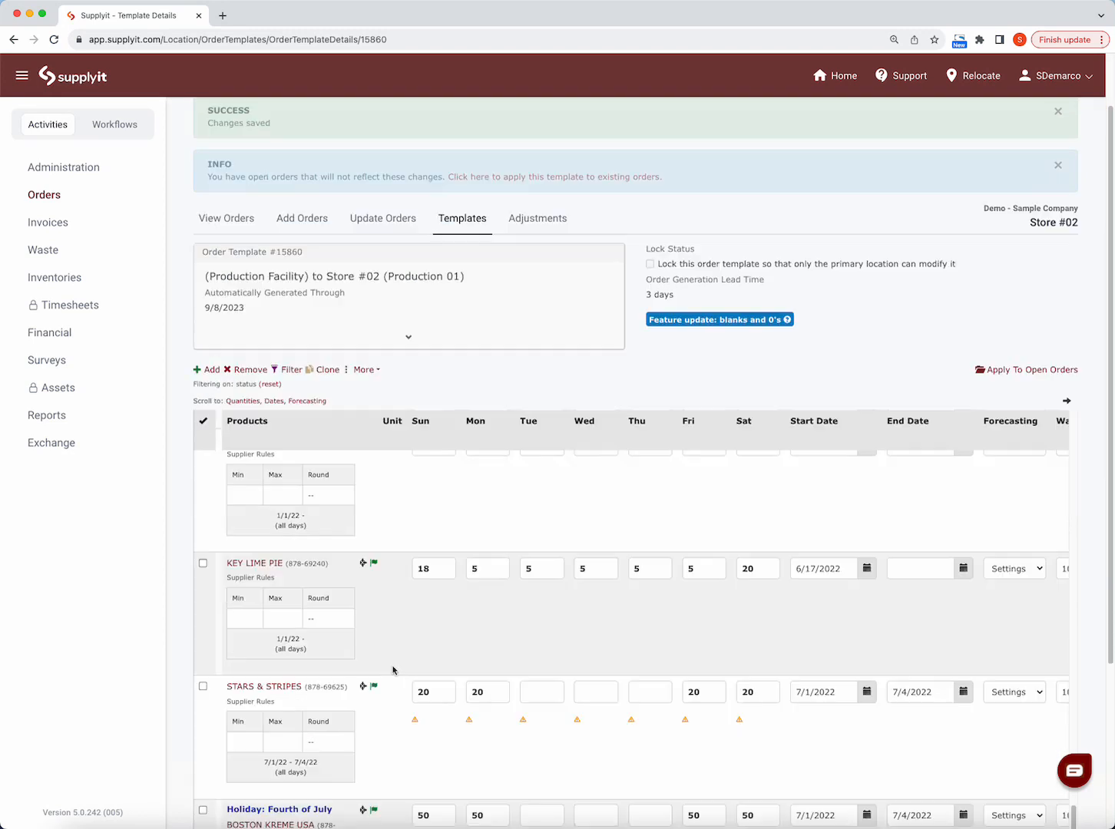
{"action": "scroll", "coordinate": [392, 669], "scroll_direction": "down", "scroll_amount": 3}
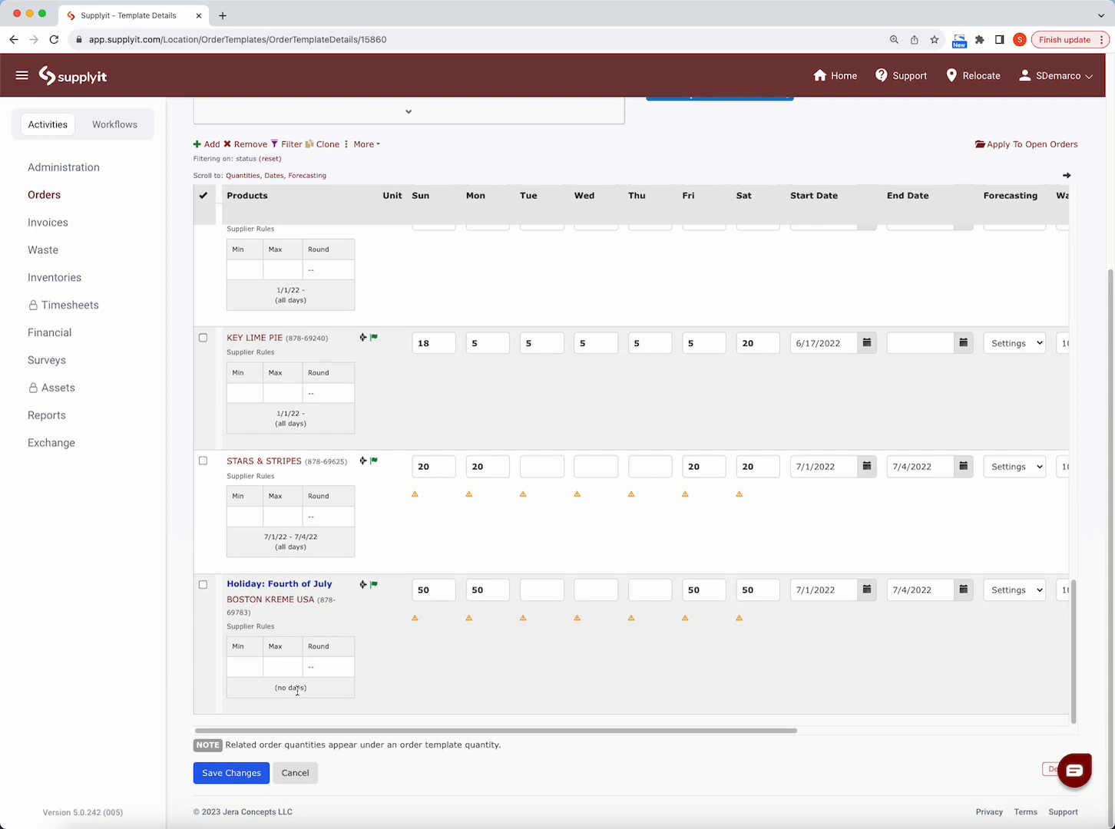
{"action": "scroll", "coordinate": [325, 441], "scroll_direction": "up", "scroll_amount": 10}
{"action": "scroll", "coordinate": [325, 456], "scroll_direction": "up", "scroll_amount": 10}
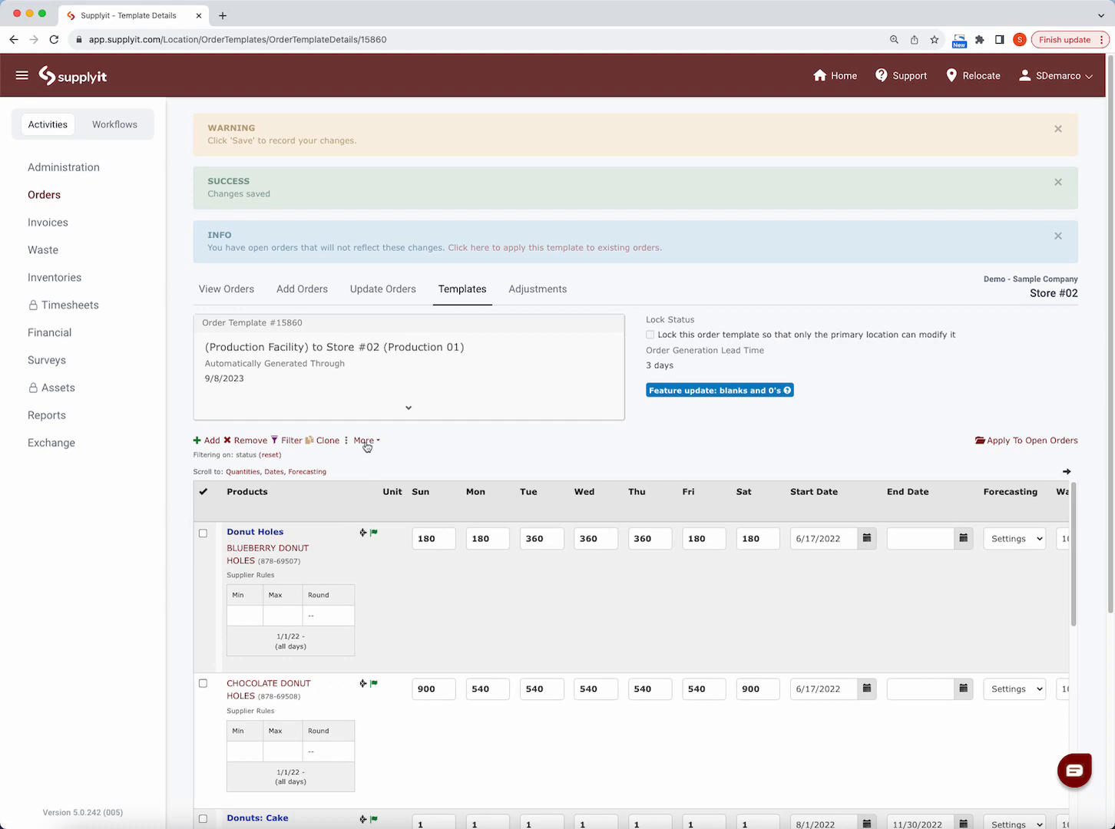
- Preview the order generated from the template and switch the preview's display to Summary
{"action": "left_click", "coordinate": [366, 442]}
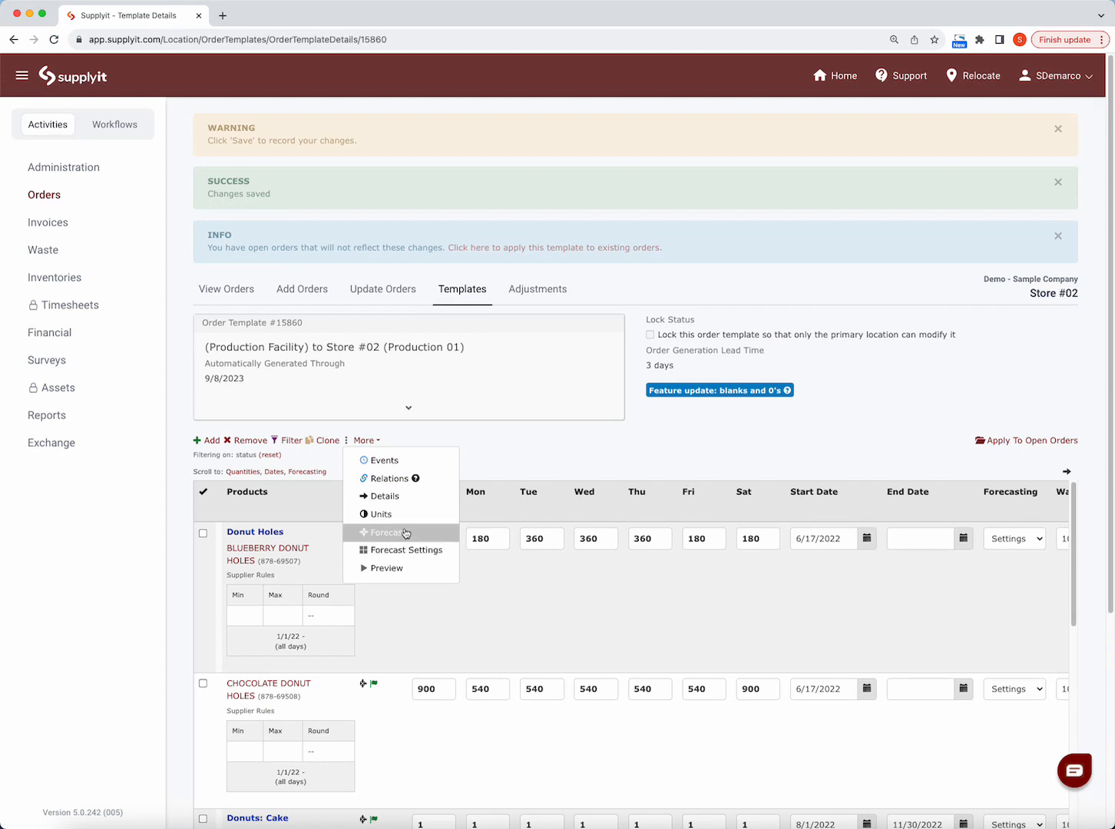
{"action": "left_click", "coordinate": [412, 572]}
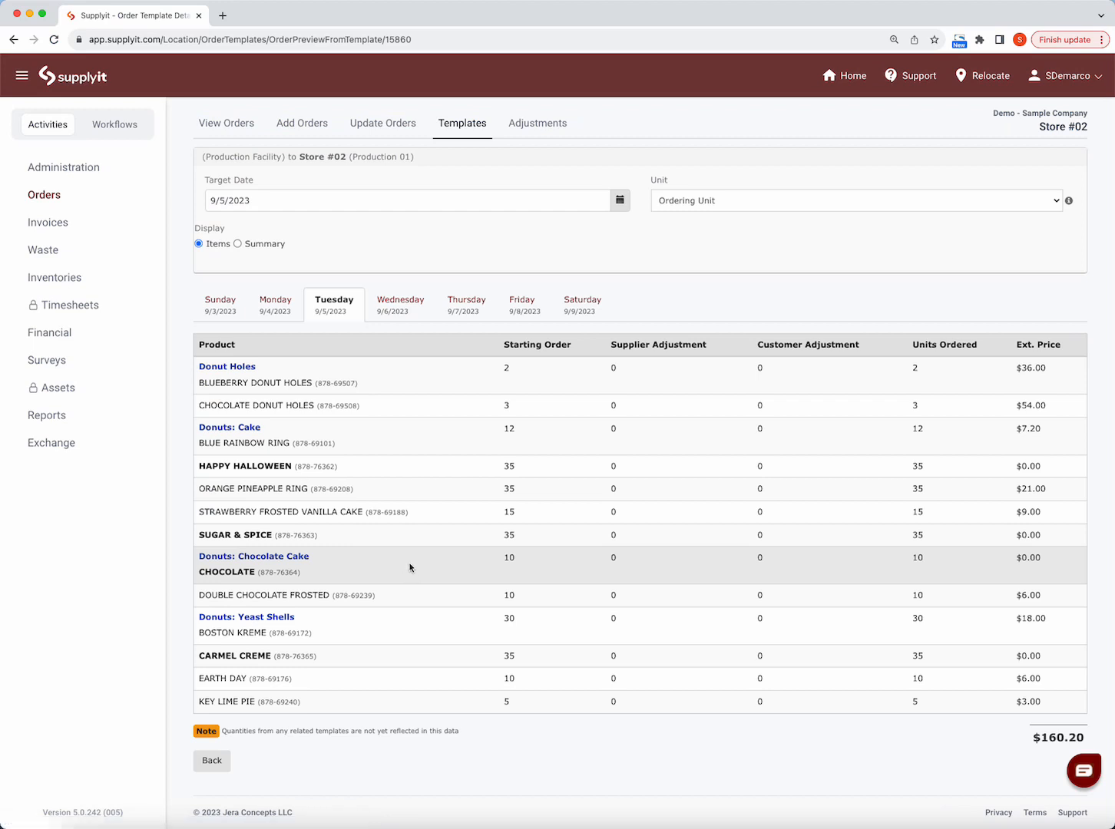
{"action": "left_click", "coordinate": [237, 244]}
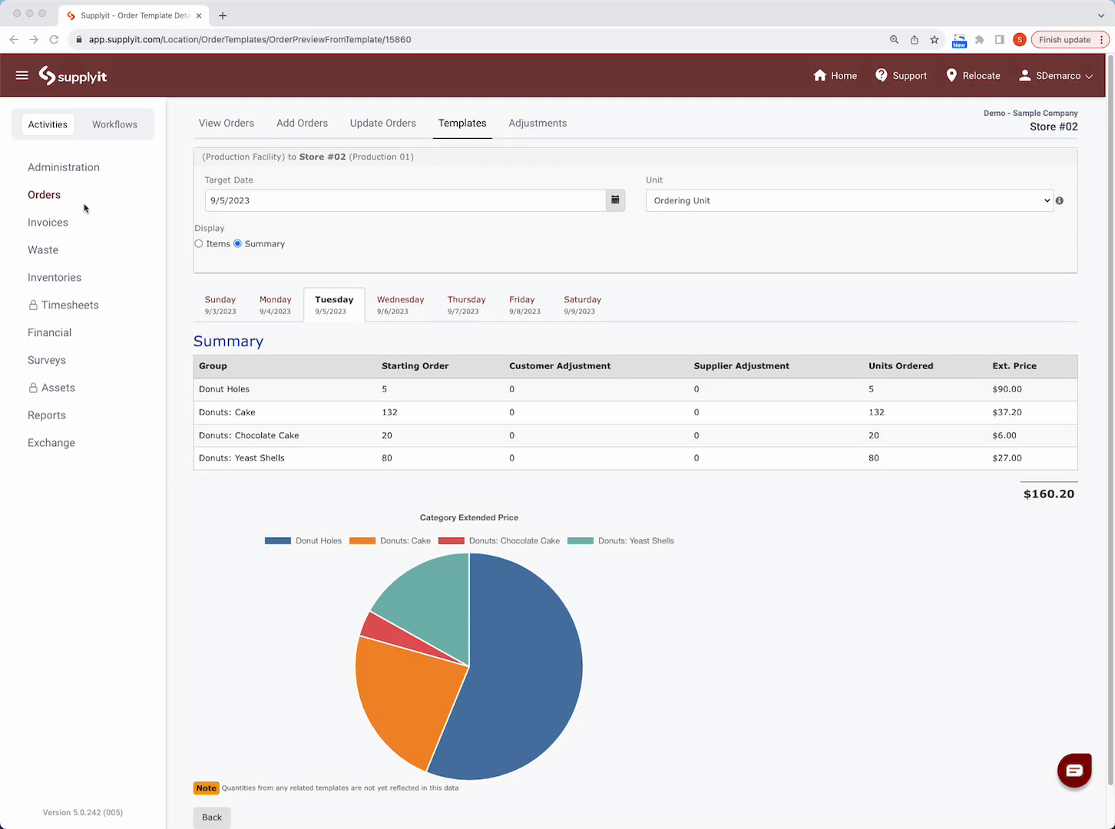
- Reopen the Production 01 order template for editing and bring up the options for applying it to open orders
{"action": "left_click", "coordinate": [479, 125]}
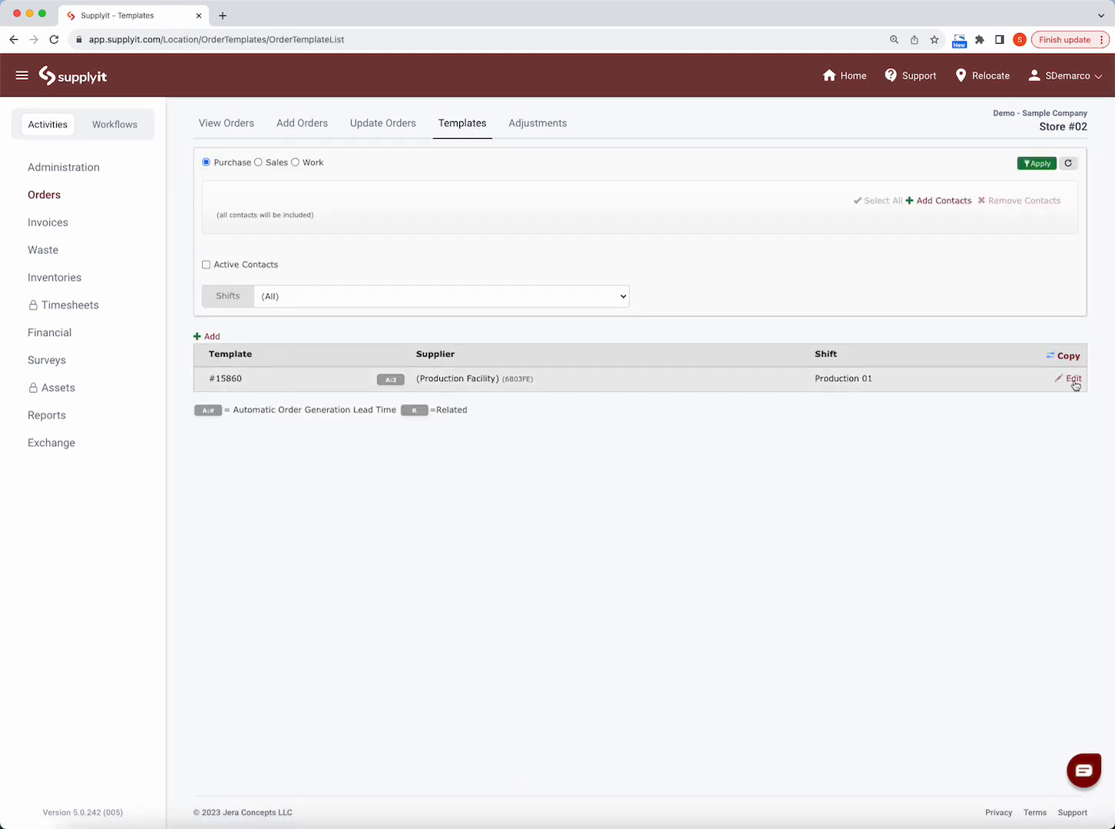
{"action": "left_click", "coordinate": [1073, 379]}
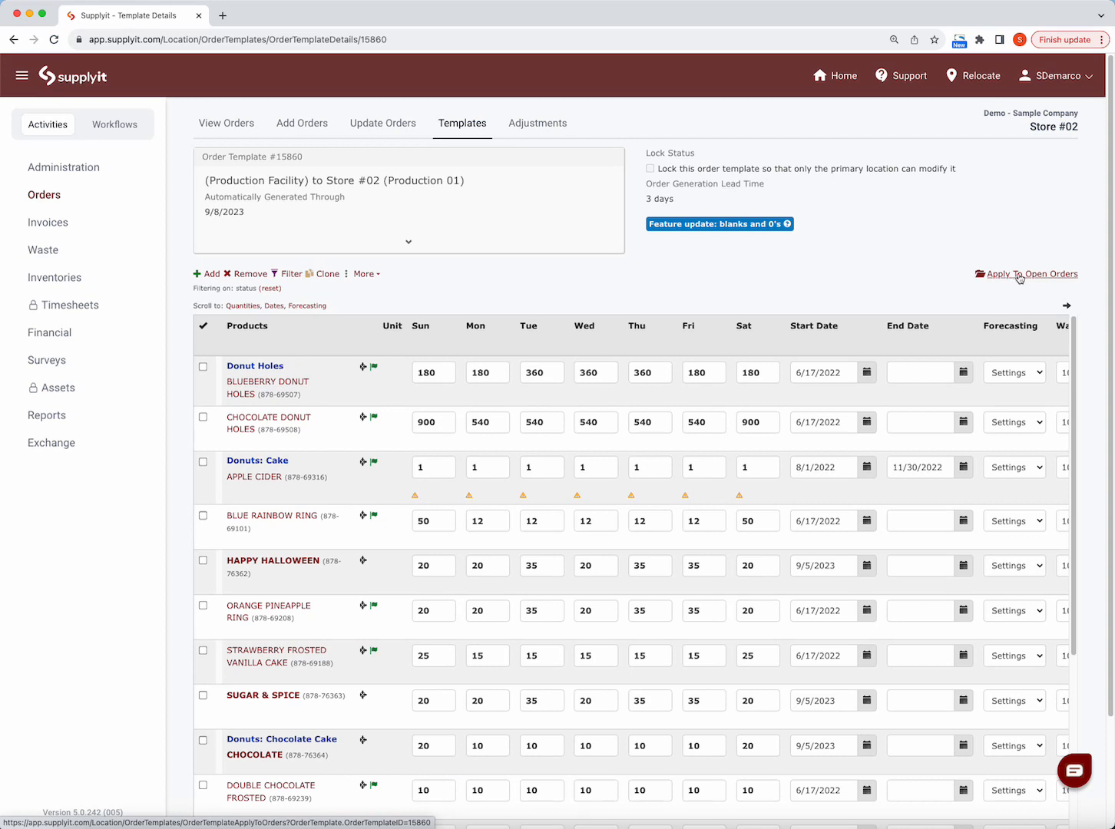
{"action": "left_click", "coordinate": [1019, 276]}
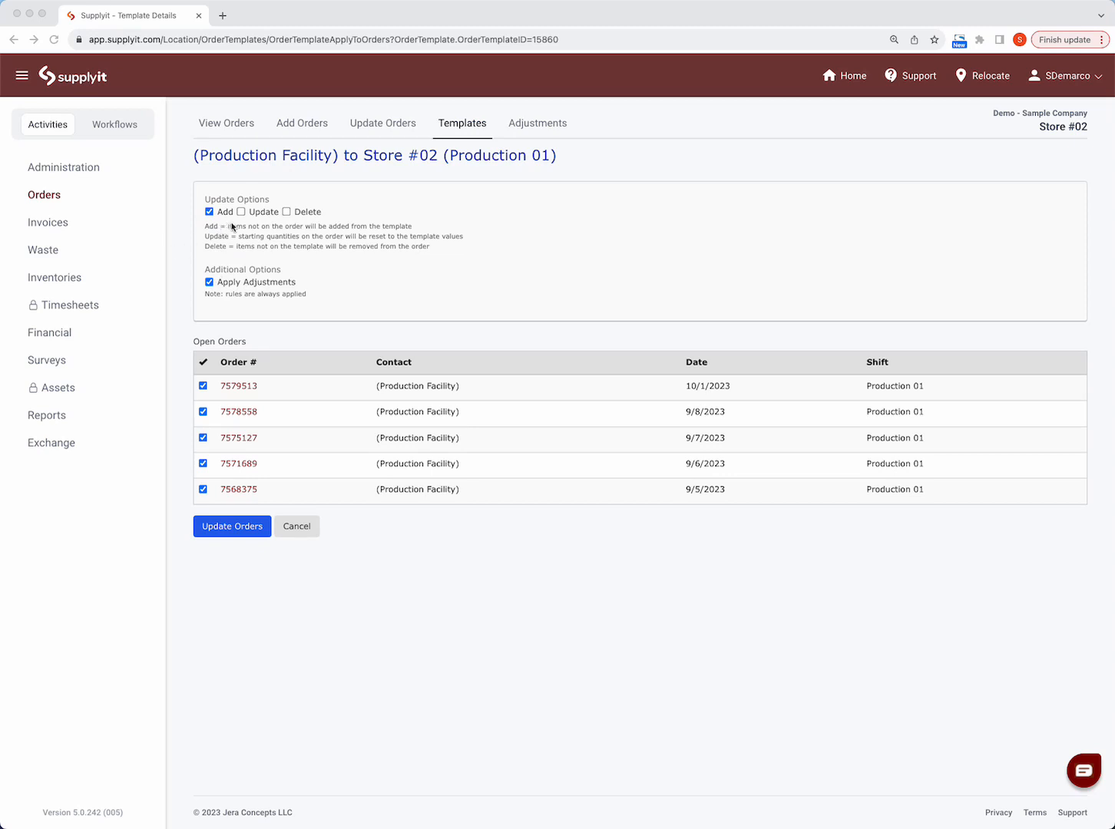
- Update all listed open orders from the template with Add, Update, Delete and Apply Adjustments enabled, and open the orders list
{"action": "left_click", "coordinate": [253, 214]}
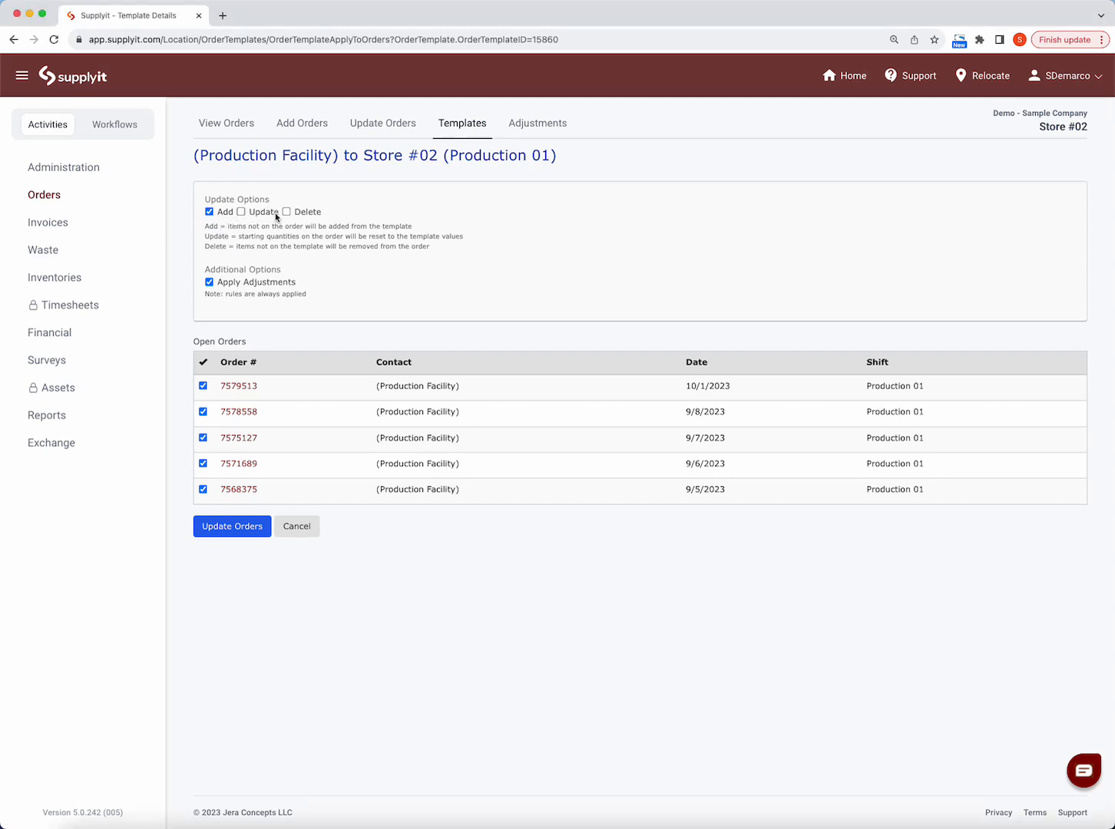
{"action": "left_click", "coordinate": [241, 212]}
{"action": "left_click", "coordinate": [286, 213]}
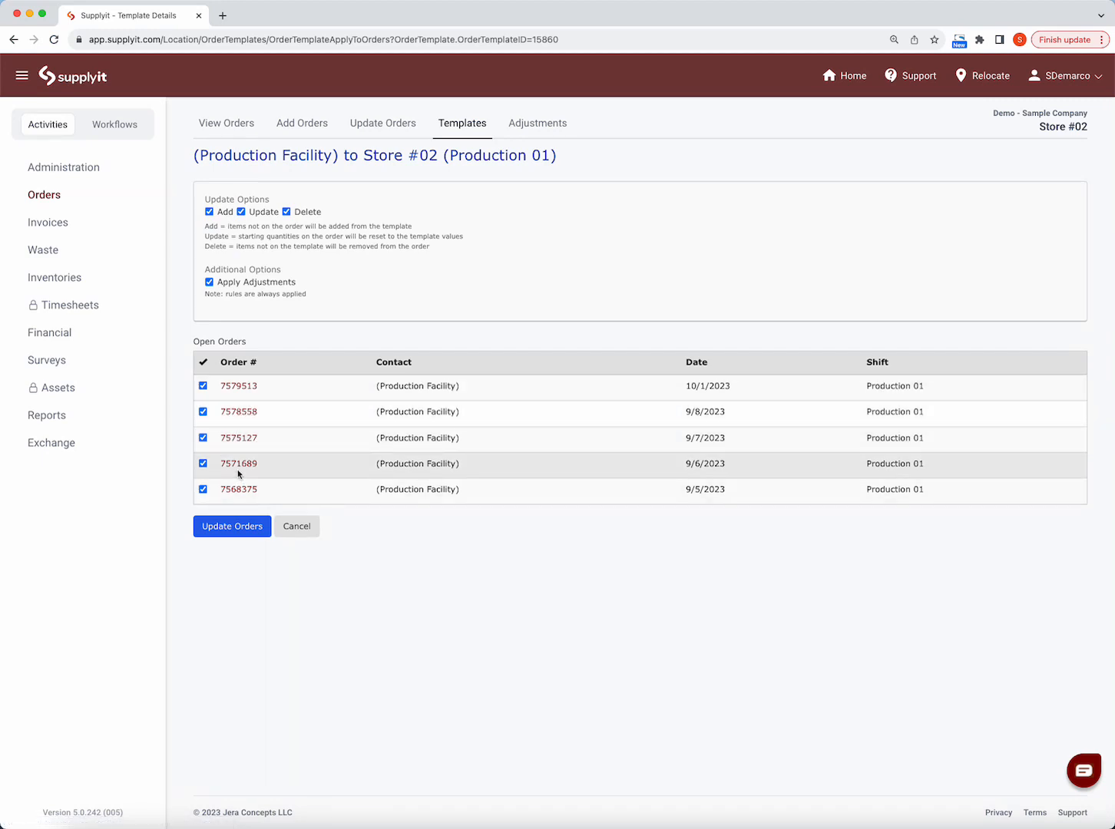
{"action": "left_click", "coordinate": [246, 528]}
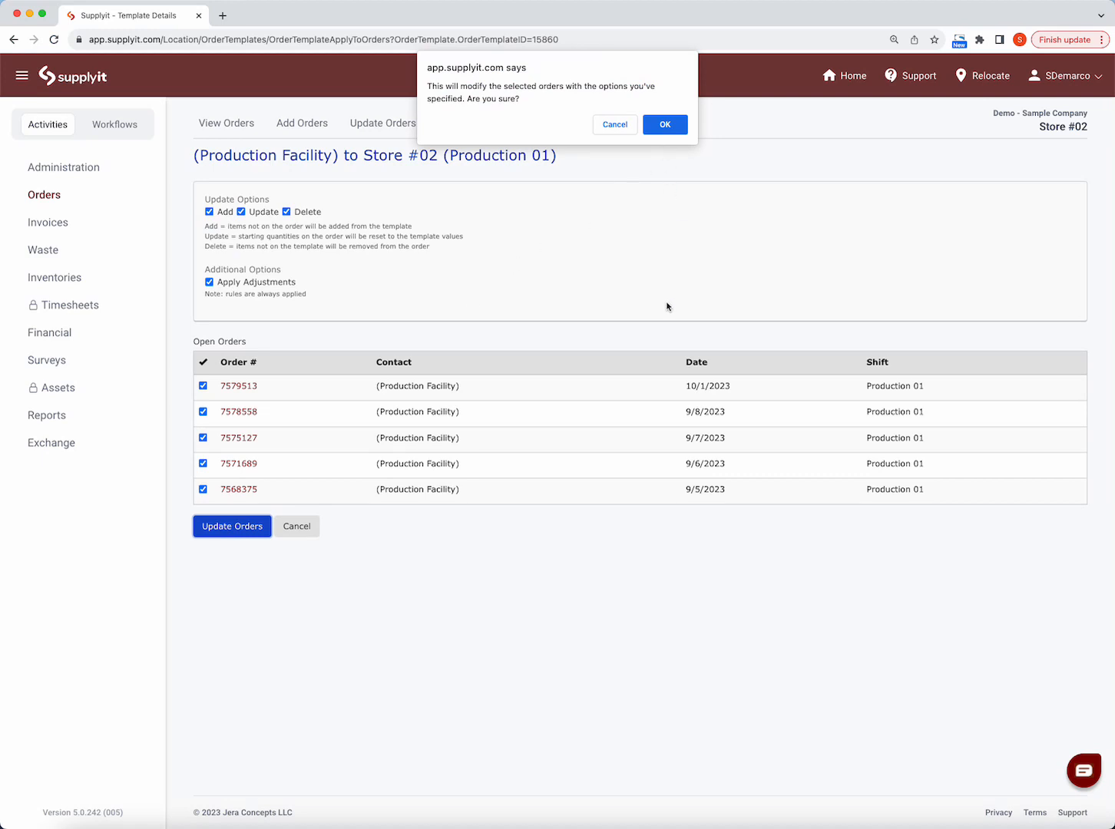
{"action": "left_click", "coordinate": [666, 124]}
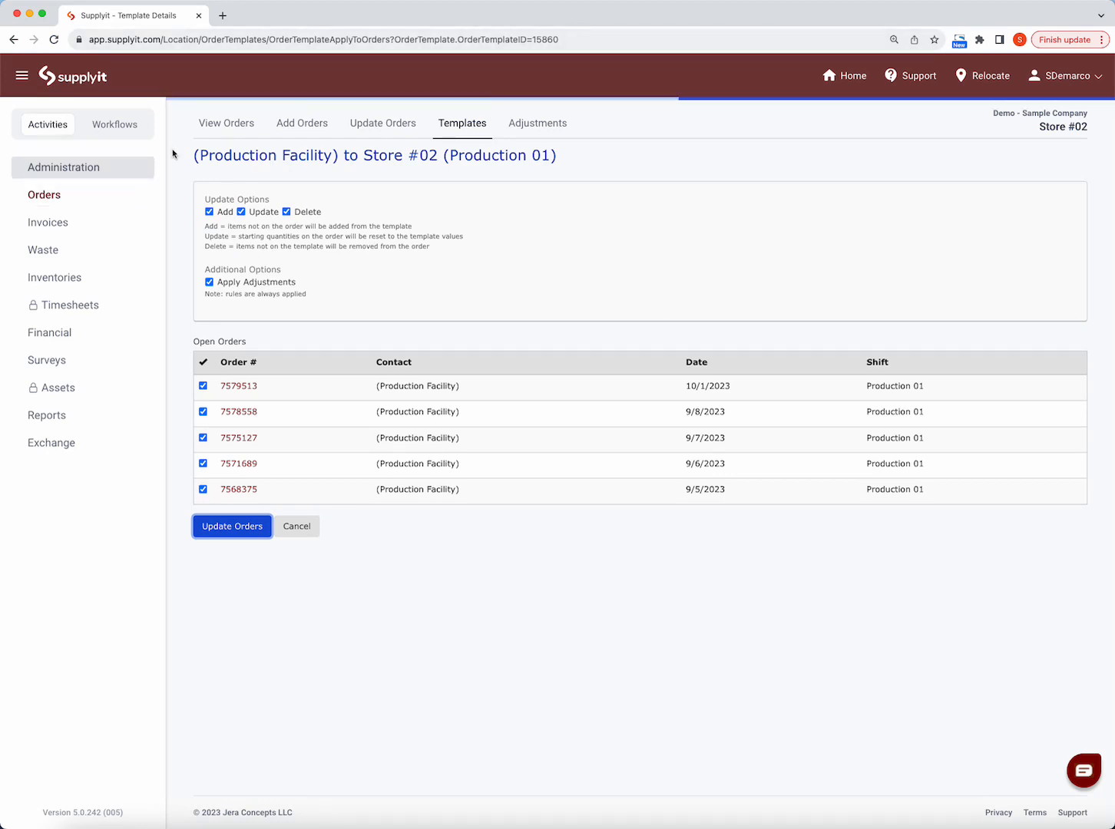
{"action": "left_click", "coordinate": [214, 127]}
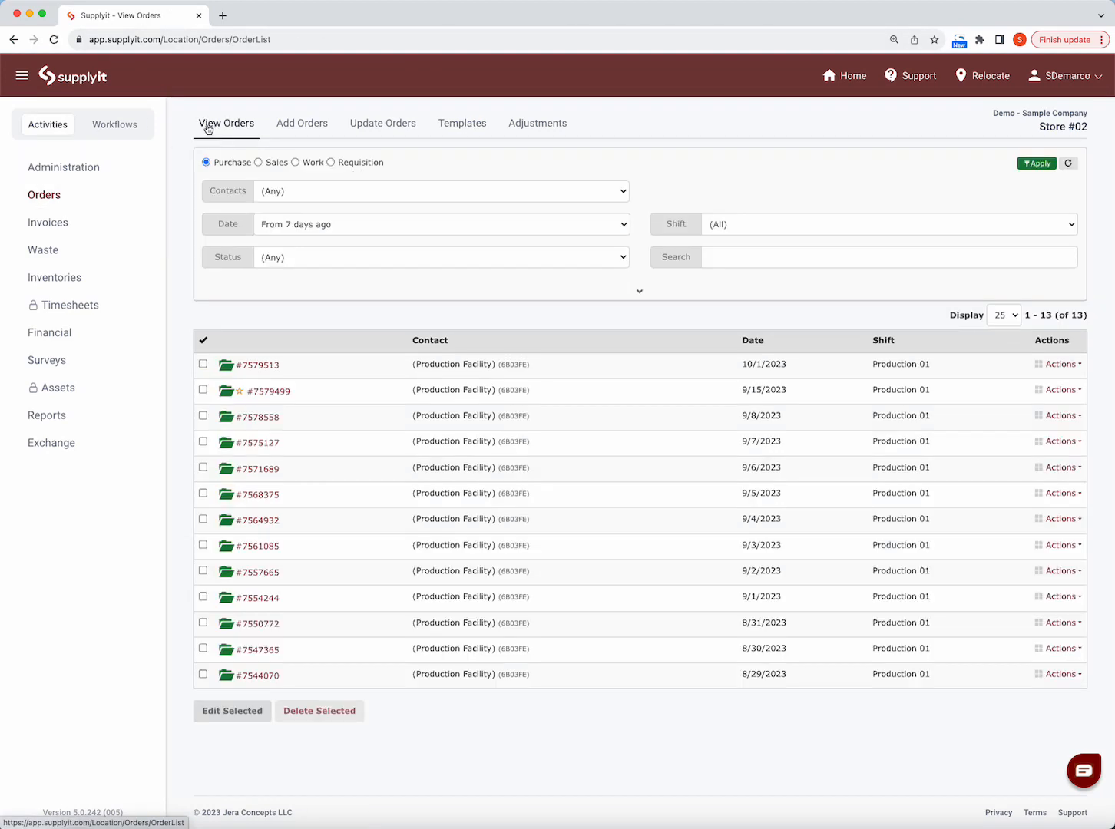